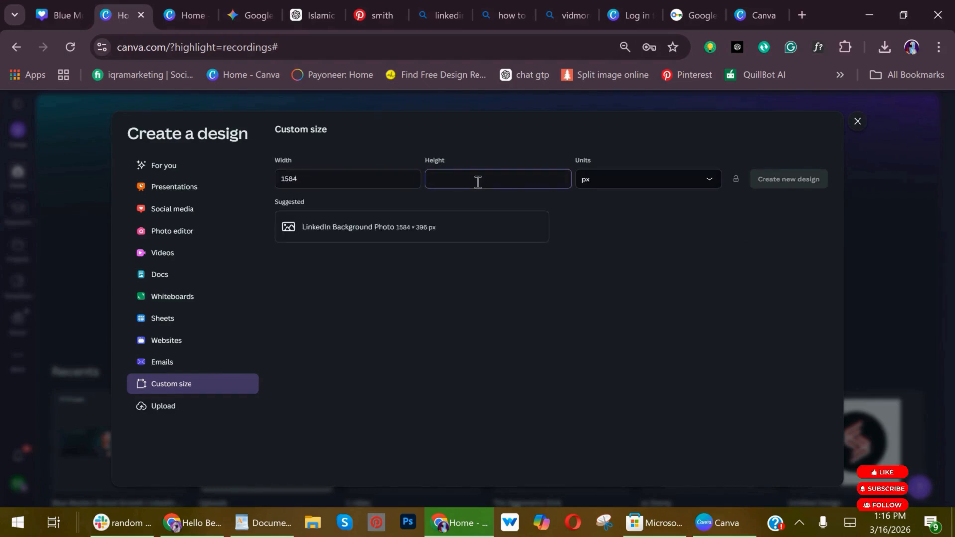
# Set the custom height to 396 px and create the new 1584 × 396 px design.
pyautogui.write('396')
pyautogui.click(785, 178)
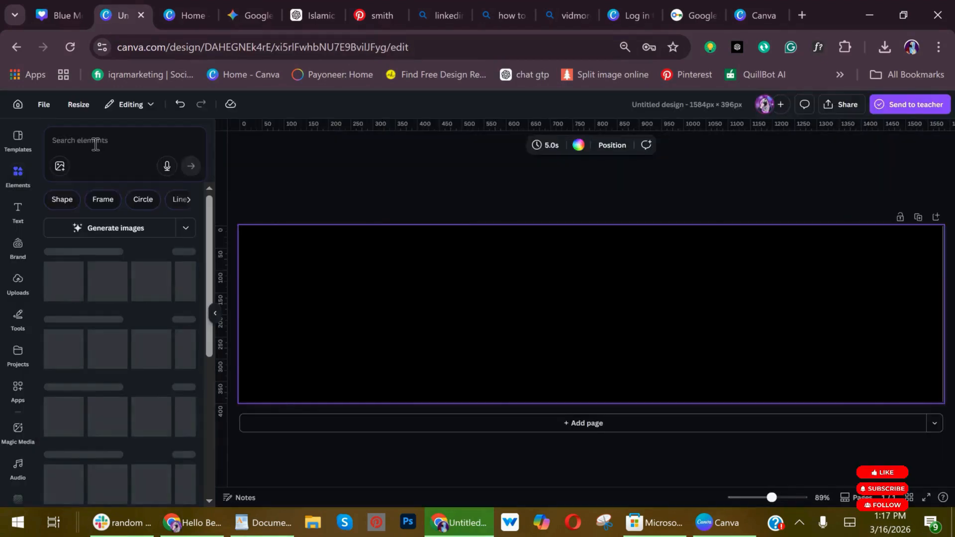
# Search the elements for "shadow green" and add a soft round green glow to the banner.
pyautogui.click(95, 143)
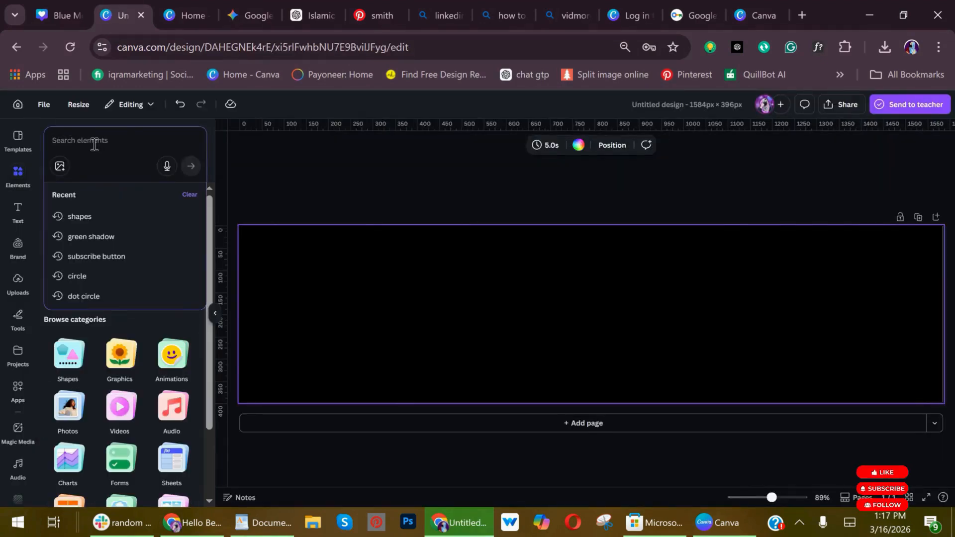
pyautogui.write('shadow green')
pyautogui.press('Return')
pyautogui.scroll(-5, 94, 369)
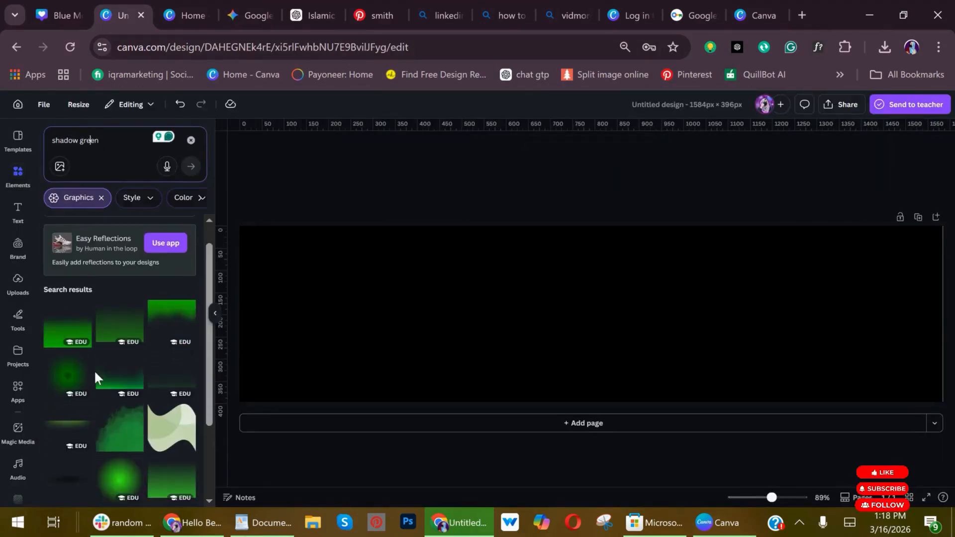
pyautogui.click(62, 367)
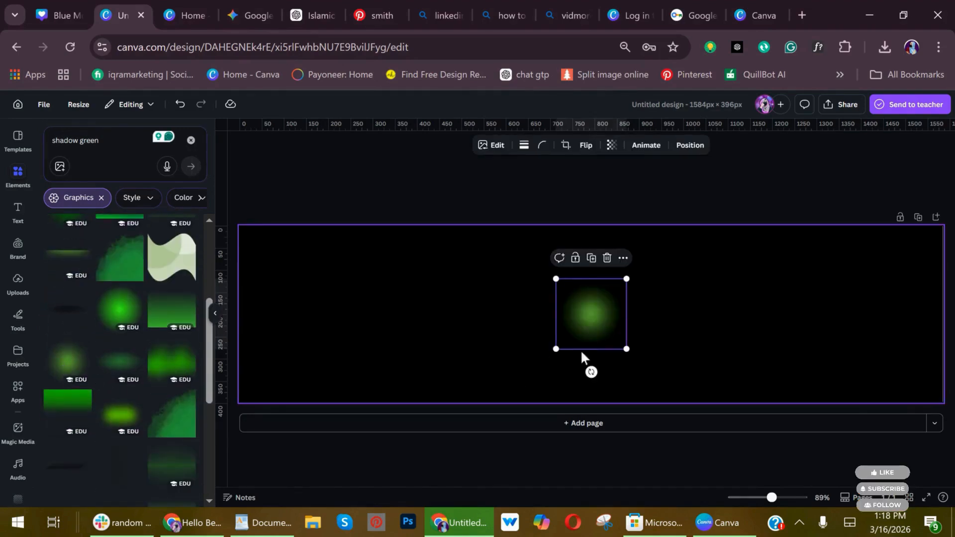
# Enlarge the glow, place it over the banner's upper-right corner and recolor it bright teal green.
pyautogui.moveTo(624, 347); pyautogui.dragTo(938, 521)
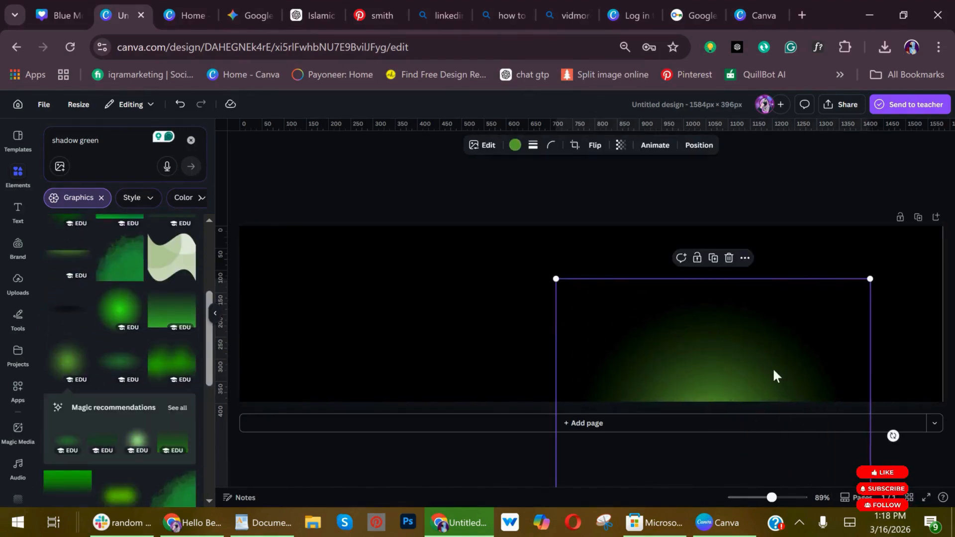
pyautogui.moveTo(774, 375); pyautogui.dragTo(904, 234)
pyautogui.moveTo(817, 369); pyautogui.dragTo(864, 301)
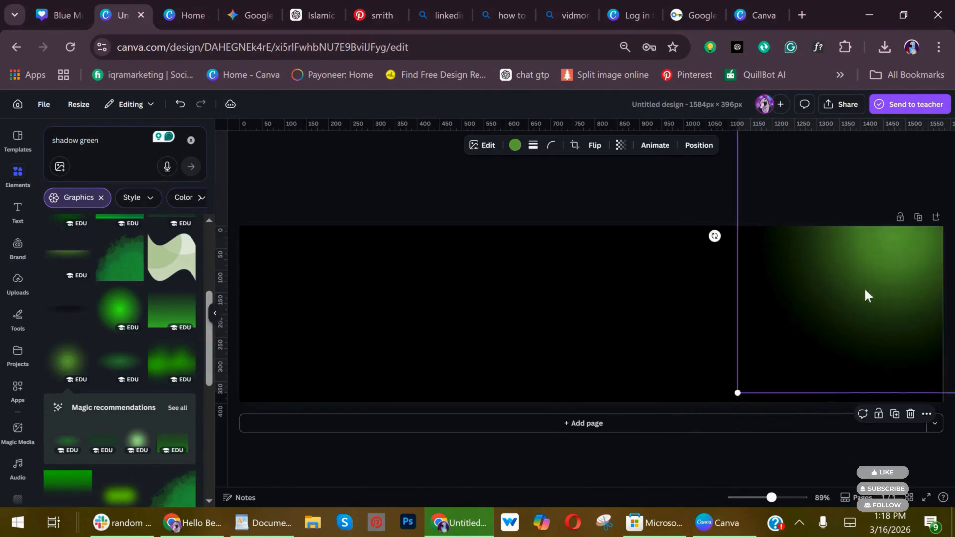
pyautogui.click(515, 146)
pyautogui.click(53, 207)
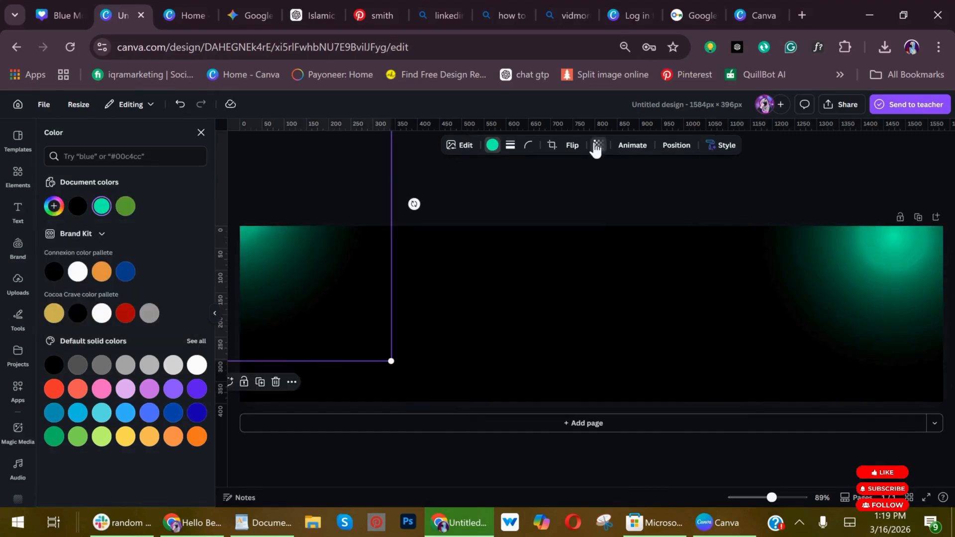
# Set the upper-left glow's transparency to 45, then fade the upper-right glow and shift it slightly toward the corner.
pyautogui.click(596, 146)
pyautogui.click(580, 186)
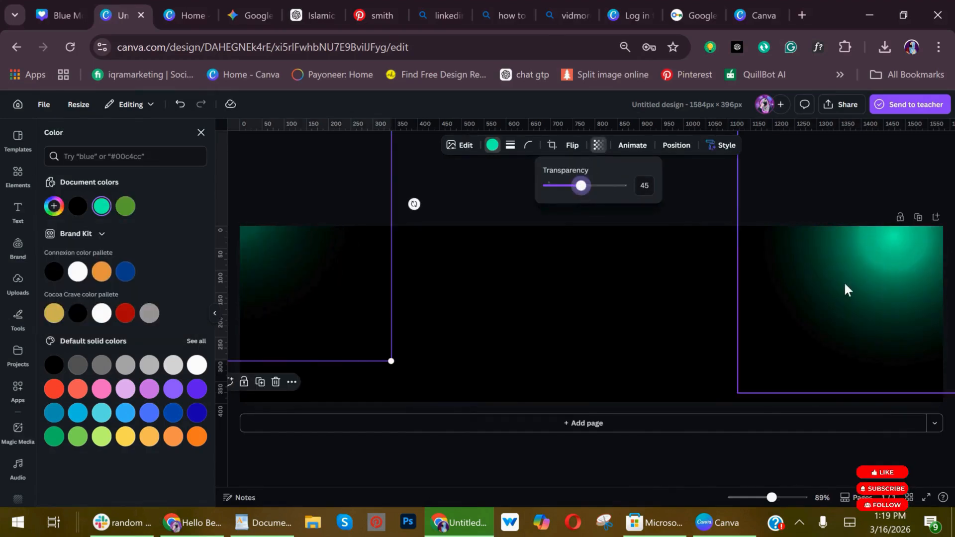
pyautogui.click(844, 282)
pyautogui.click(600, 145)
pyautogui.click(597, 185)
pyautogui.click(831, 305)
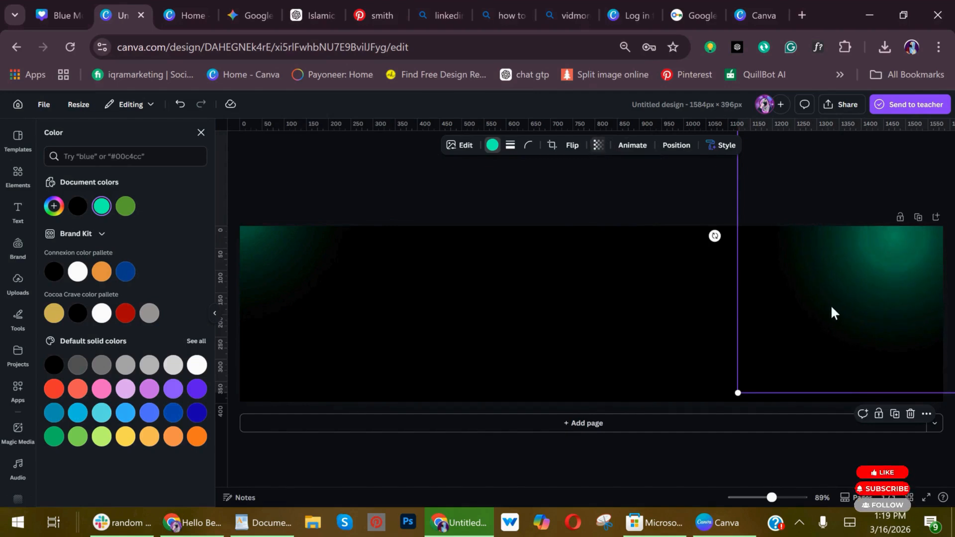
pyautogui.click(641, 383)
# Search the elements for "tixtures background" and add the dark gray grunge texture to the banner.
pyautogui.click(18, 174)
pyautogui.click(107, 143)
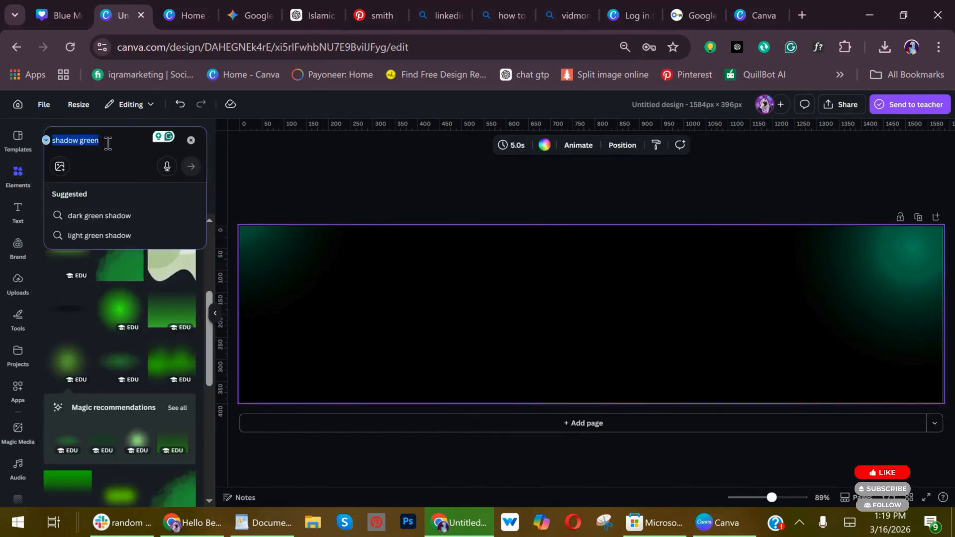
pyautogui.write('t')
pyautogui.press('BackSpace')
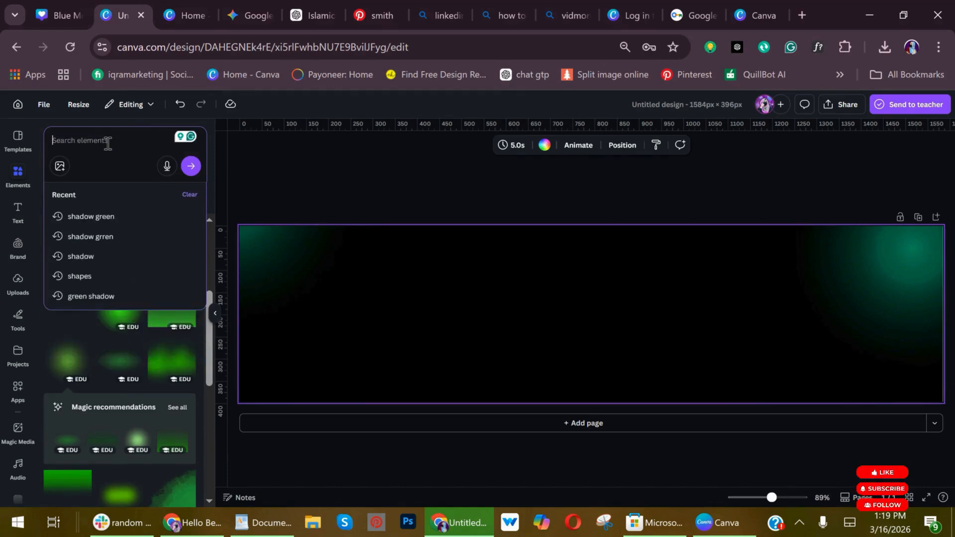
pyautogui.write('tixtures background')
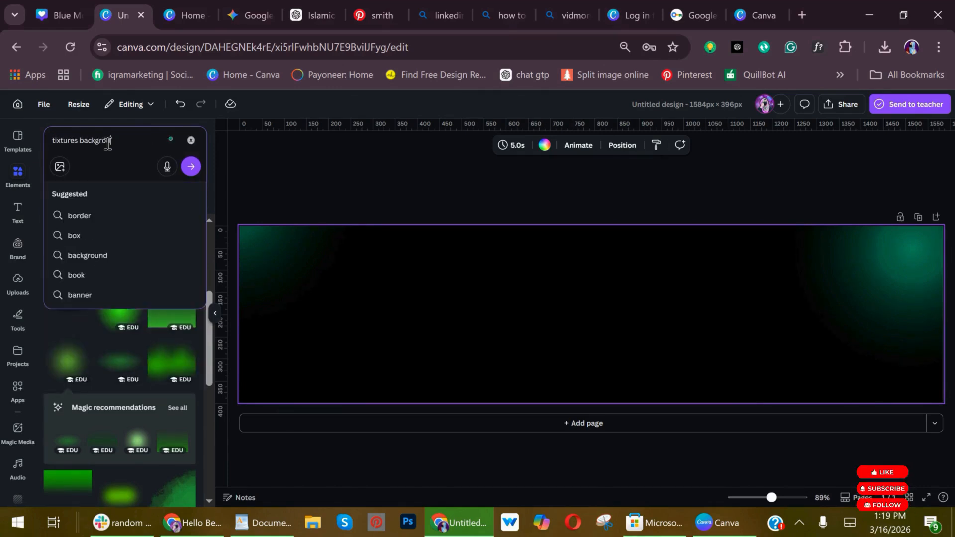
pyautogui.press('Return')
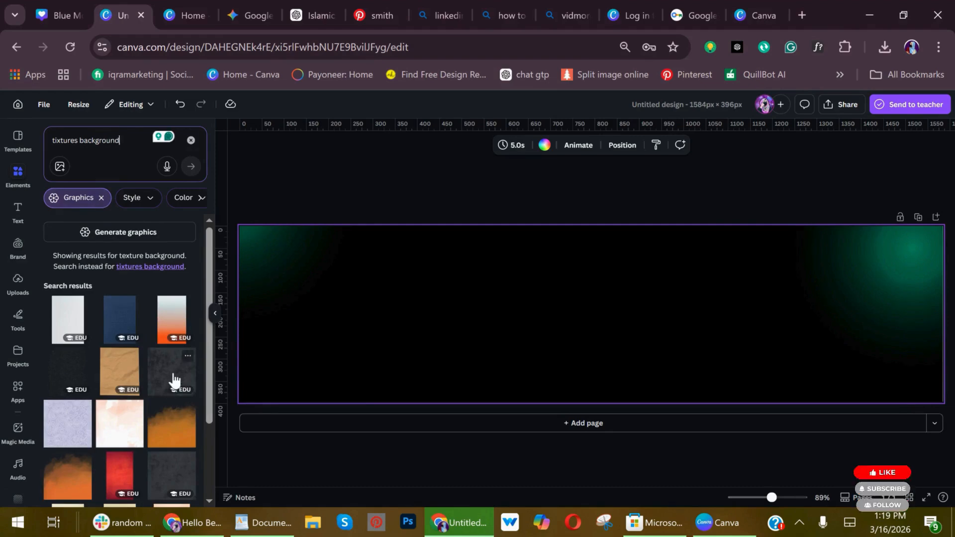
pyautogui.click(173, 380)
# Enlarge the grunge texture to about 1610 × 1610 px so that it covers the whole banner.
pyautogui.moveTo(520, 347); pyautogui.dragTo(318, 320)
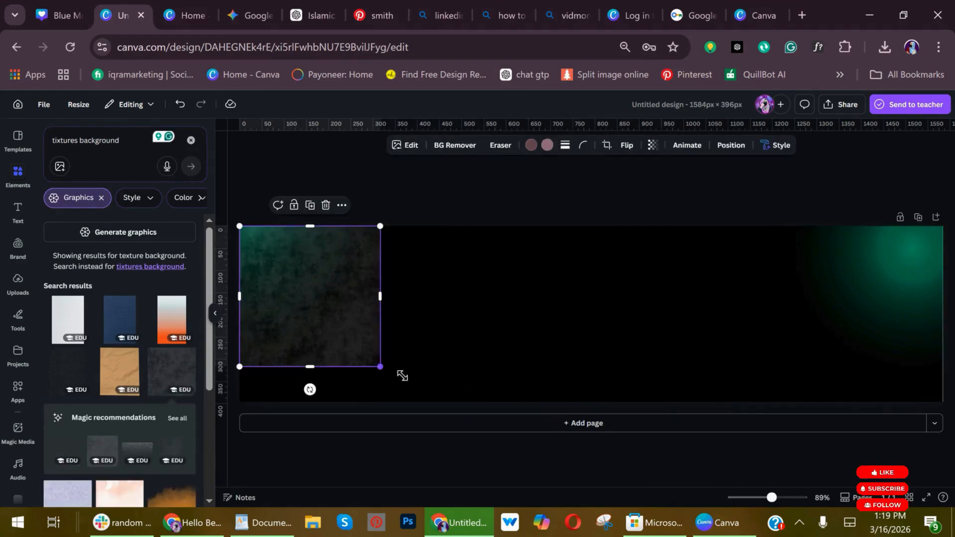
pyautogui.moveTo(402, 376); pyautogui.dragTo(761, 500)
pyautogui.moveTo(751, 221); pyautogui.dragTo(935, 119)
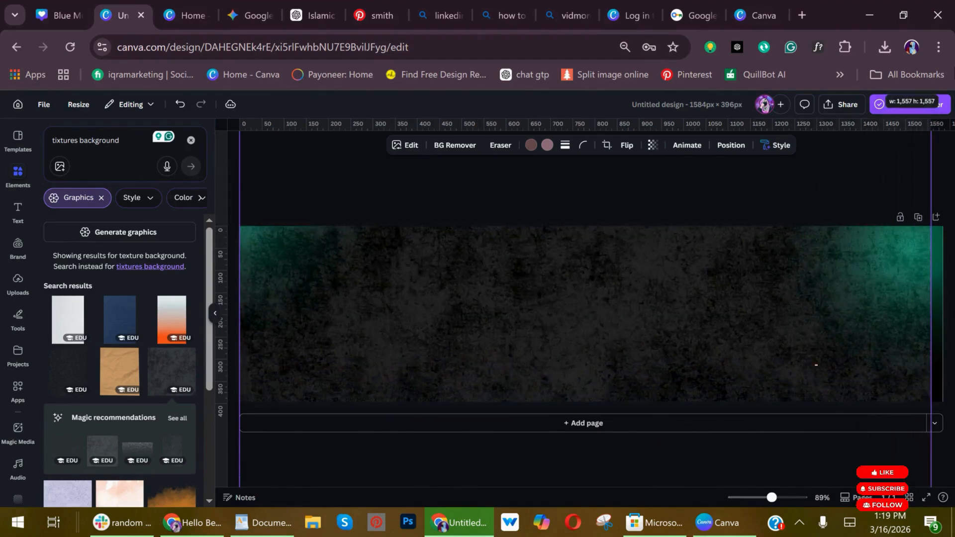
pyautogui.click(732, 151)
pyautogui.moveTo(721, 339); pyautogui.dragTo(721, 332)
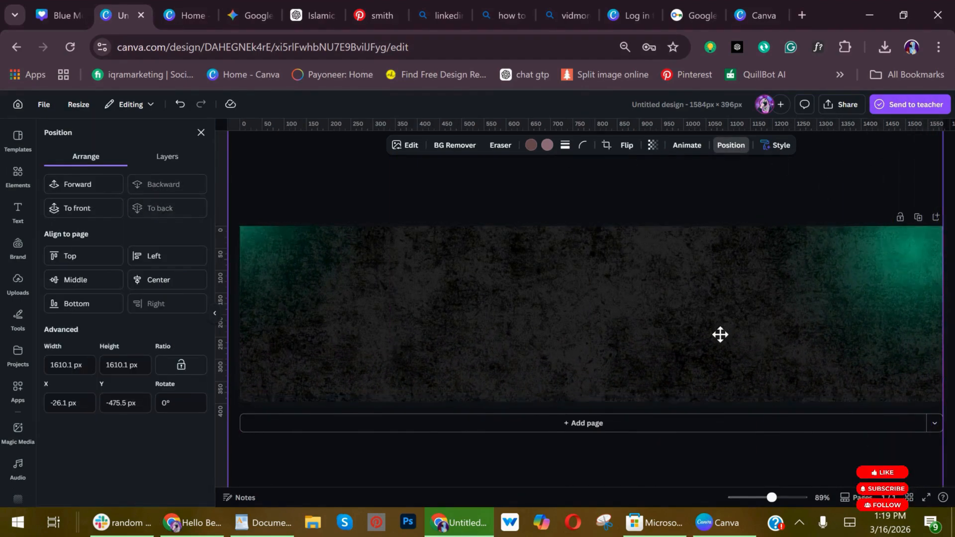
# Set the grunge texture's transparency to 55 and center it horizontally on the banner.
pyautogui.click(653, 146)
pyautogui.click(645, 186)
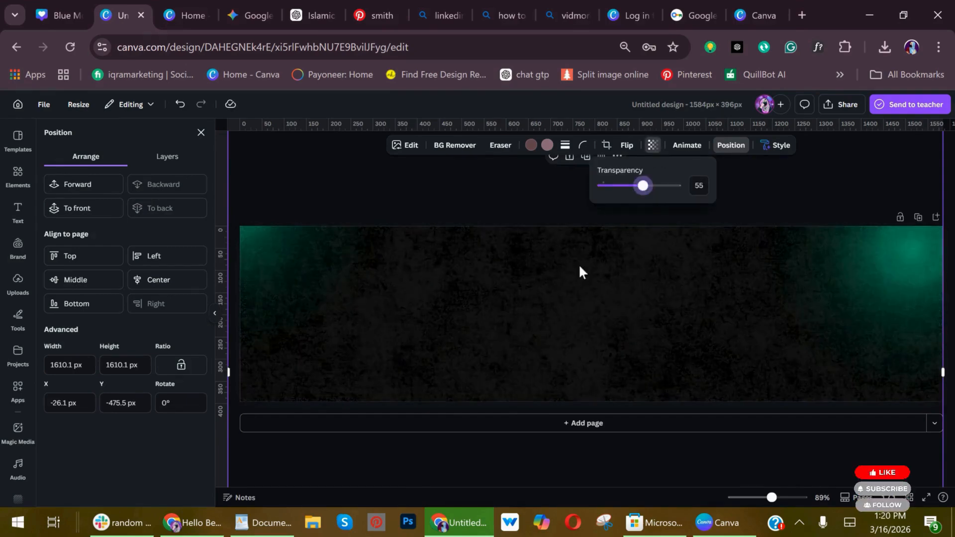
pyautogui.click(690, 335)
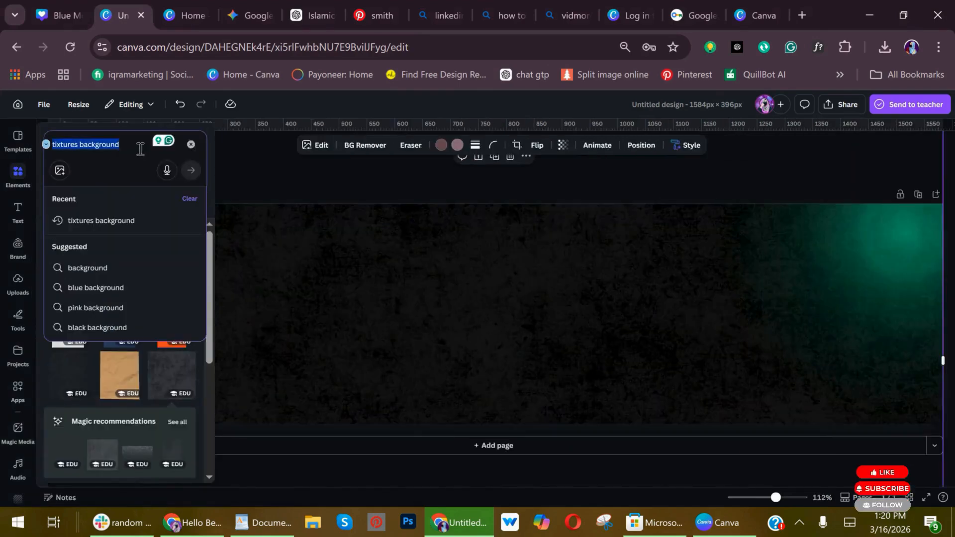
# Search for "shapes", add a rectangle, and enlarge, rotate and place it as a teal diagonal block across the banner's lower-right corner.
pyautogui.write('shapes')
pyautogui.press('Return')
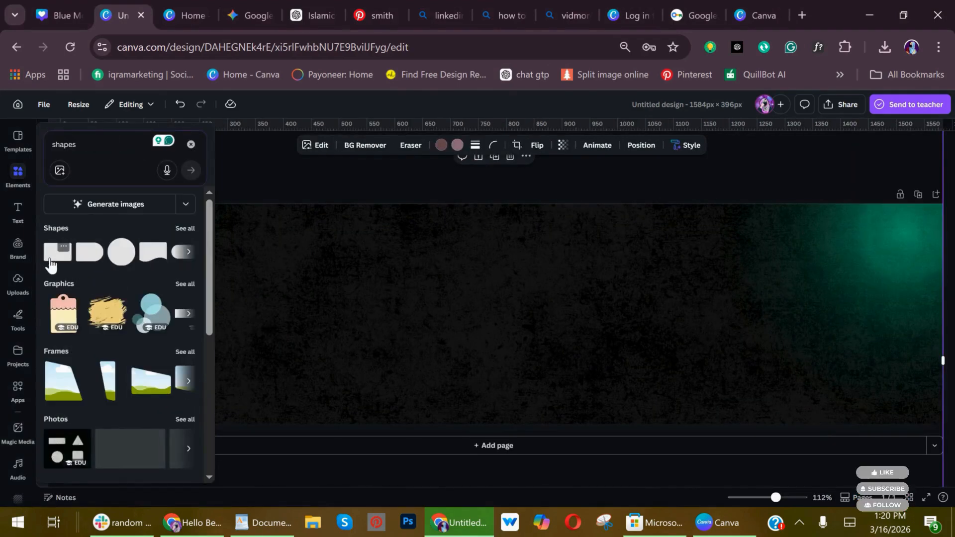
pyautogui.moveTo(502, 359); pyautogui.dragTo(528, 392)
pyautogui.moveTo(477, 344); pyautogui.dragTo(308, 529)
pyautogui.moveTo(422, 418); pyautogui.dragTo(890, 357)
pyautogui.moveTo(719, 474); pyautogui.dragTo(756, 530)
pyautogui.moveTo(931, 275); pyautogui.dragTo(953, 154)
pyautogui.moveTo(870, 396); pyautogui.dragTo(841, 388)
pyautogui.click(702, 393)
pyautogui.click(778, 408)
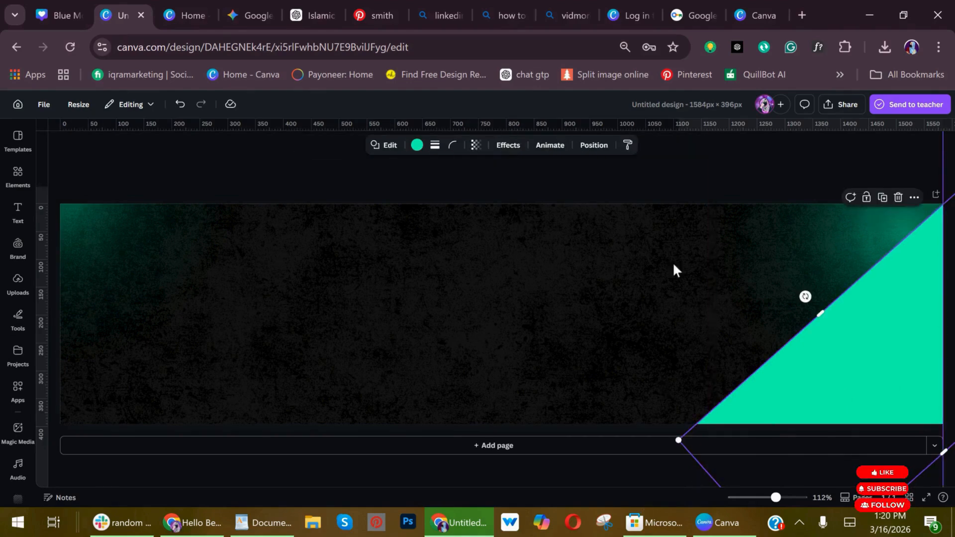
# Apply a Glow effect to the diagonal shape in the same teal with an intensity of 96.
pyautogui.click(508, 146)
pyautogui.click(120, 174)
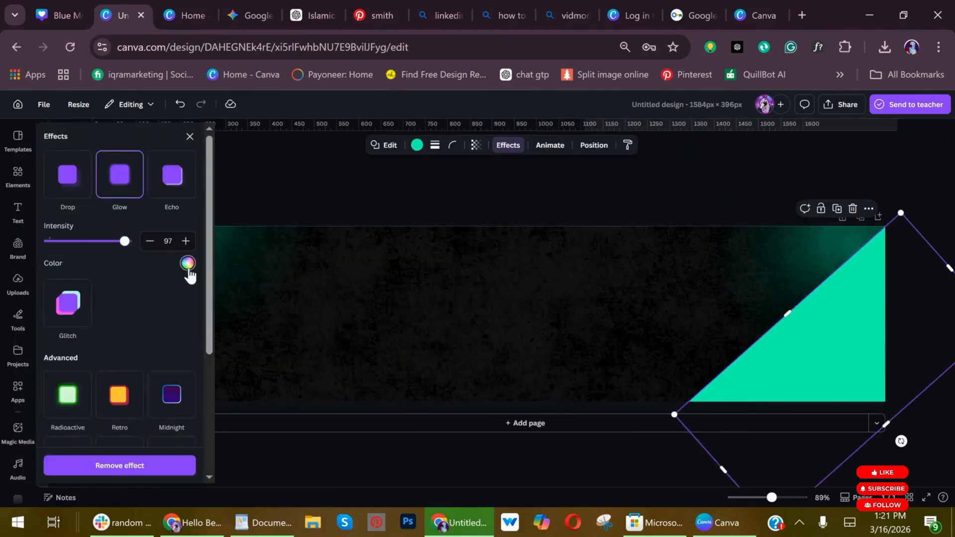
pyautogui.click(187, 263)
pyautogui.click(134, 218)
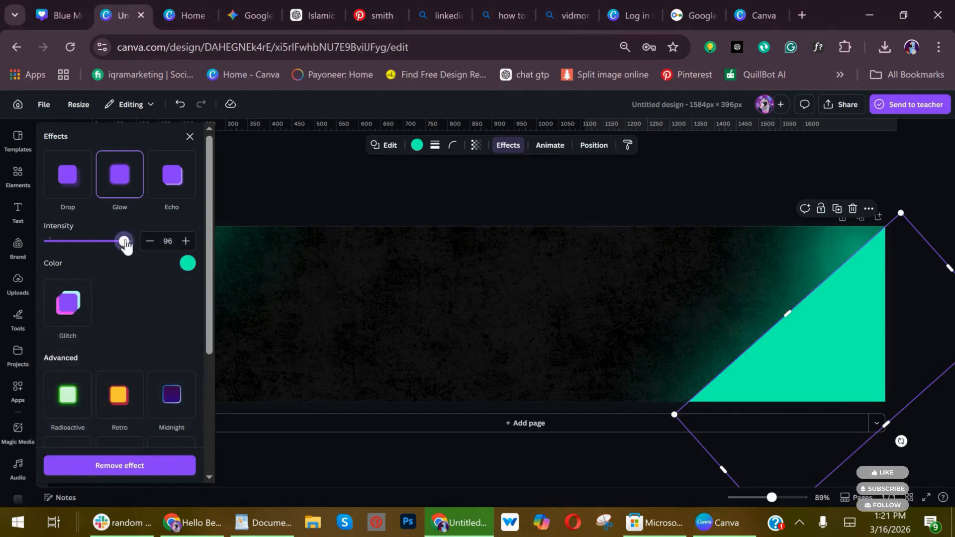
pyautogui.click(509, 393)
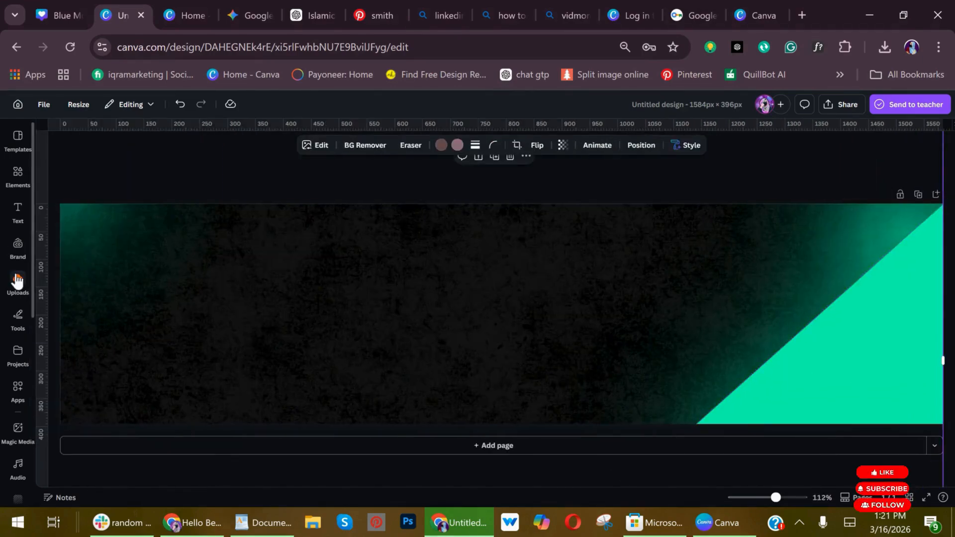
# Add the uploaded portrait of the woman in a black blazer and enlarge it at the banner's middle, beyond its height.
pyautogui.click(17, 281)
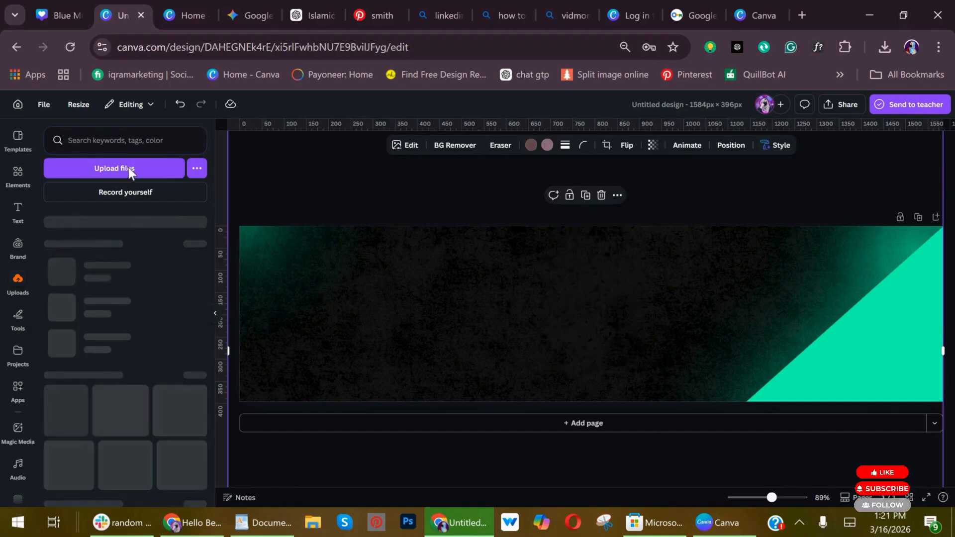
pyautogui.click(69, 281)
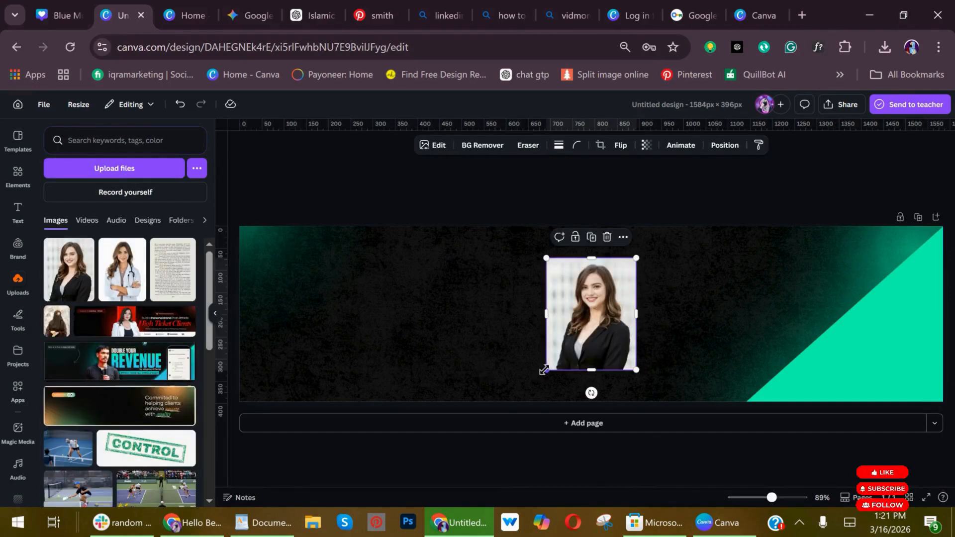
pyautogui.moveTo(546, 372); pyautogui.dragTo(416, 505)
pyautogui.moveTo(552, 343); pyautogui.dragTo(565, 295)
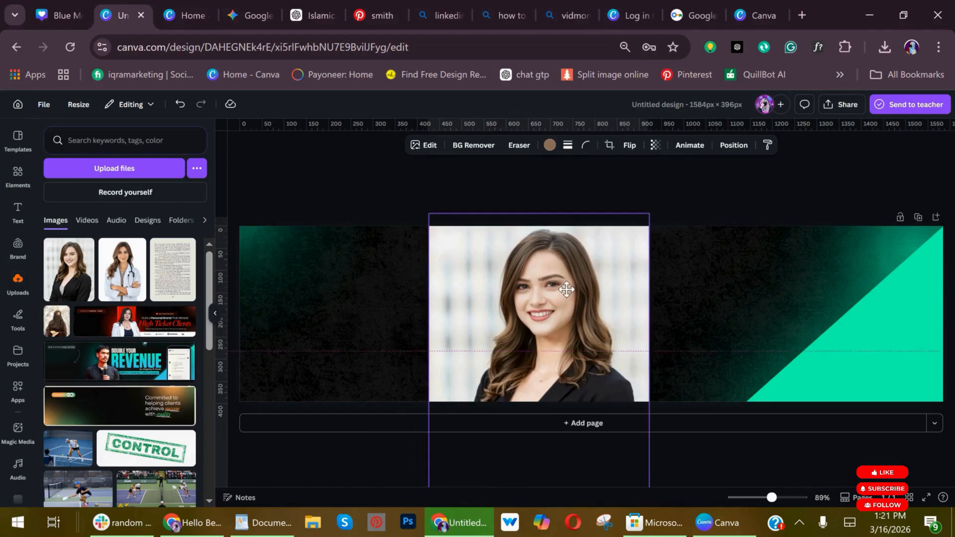
# Remove the portrait's background and fully desaturate it to black and white.
pyautogui.click(478, 146)
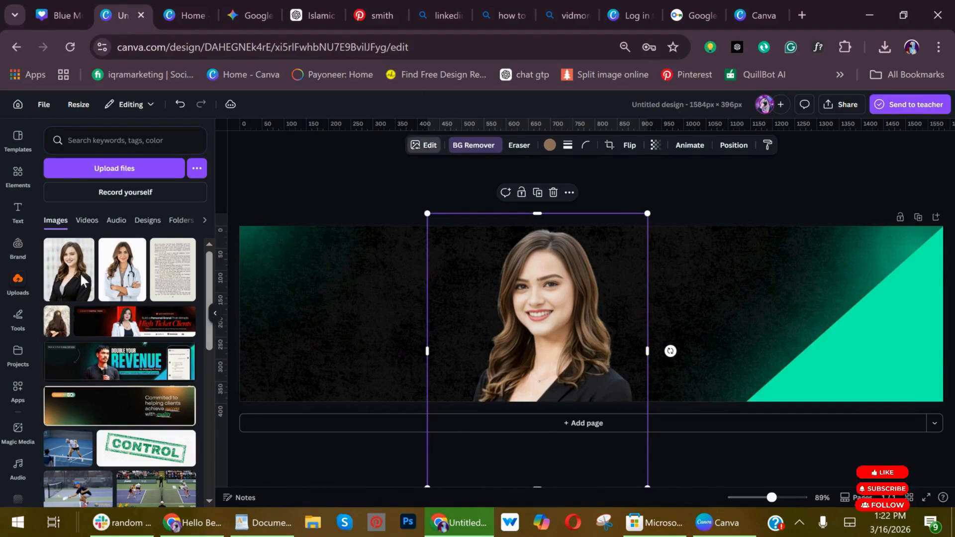
pyautogui.click(149, 212)
pyautogui.moveTo(210, 234); pyautogui.dragTo(214, 313)
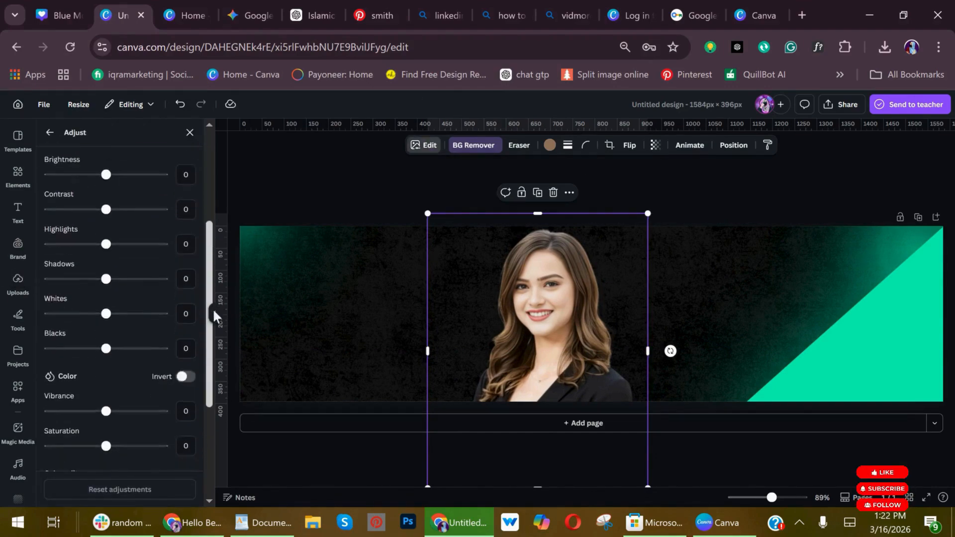
pyautogui.scroll(-3, 119, 298)
pyautogui.moveTo(106, 332); pyautogui.dragTo(46, 332)
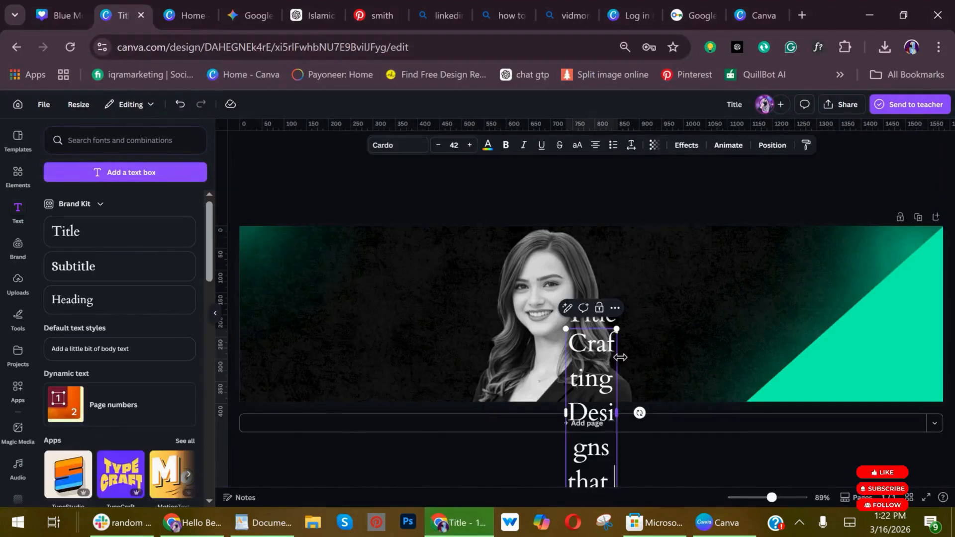
# Widen the "Crafting Designs that" text box to one line, scale its text to size 26.5 and move it beside the portrait.
pyautogui.moveTo(620, 357); pyautogui.dragTo(852, 341)
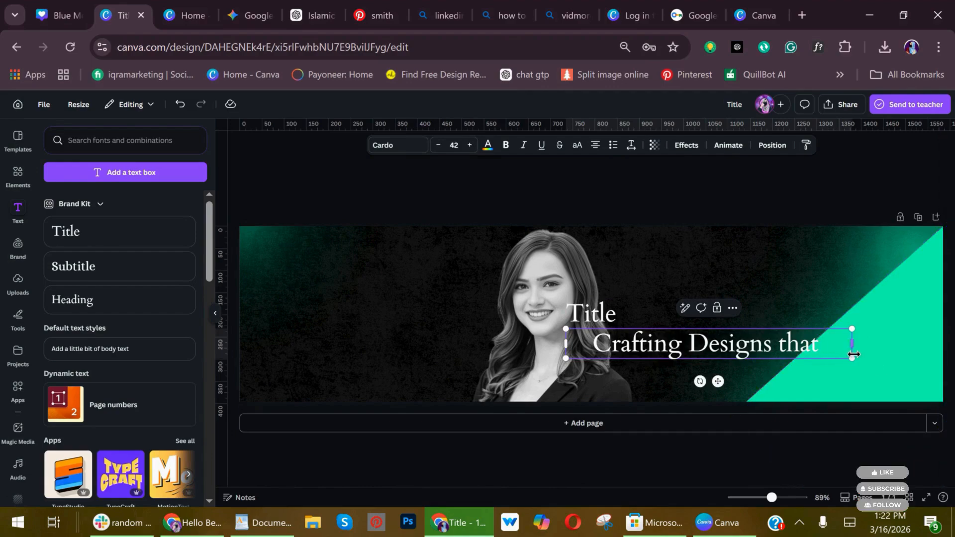
pyautogui.moveTo(853, 358); pyautogui.dragTo(746, 348)
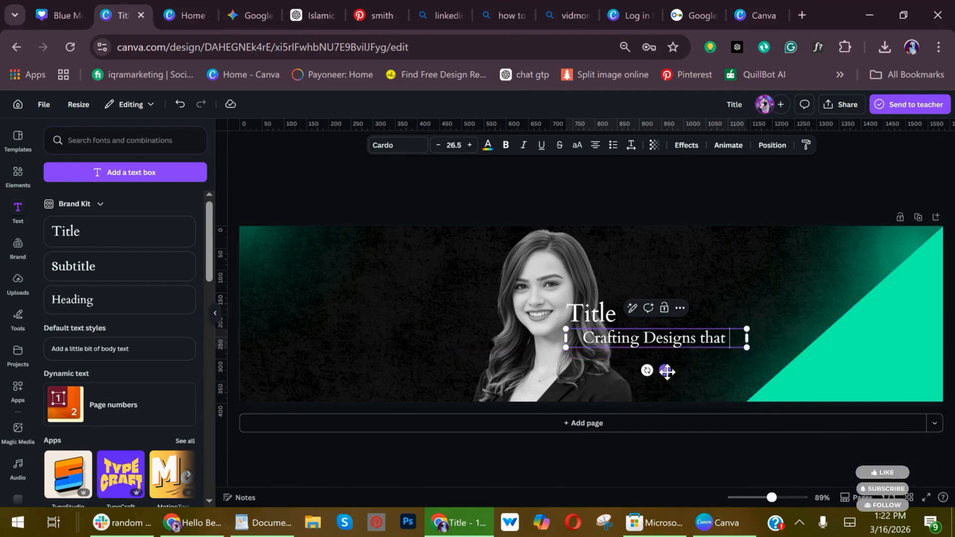
pyautogui.moveTo(681, 318); pyautogui.dragTo(706, 309)
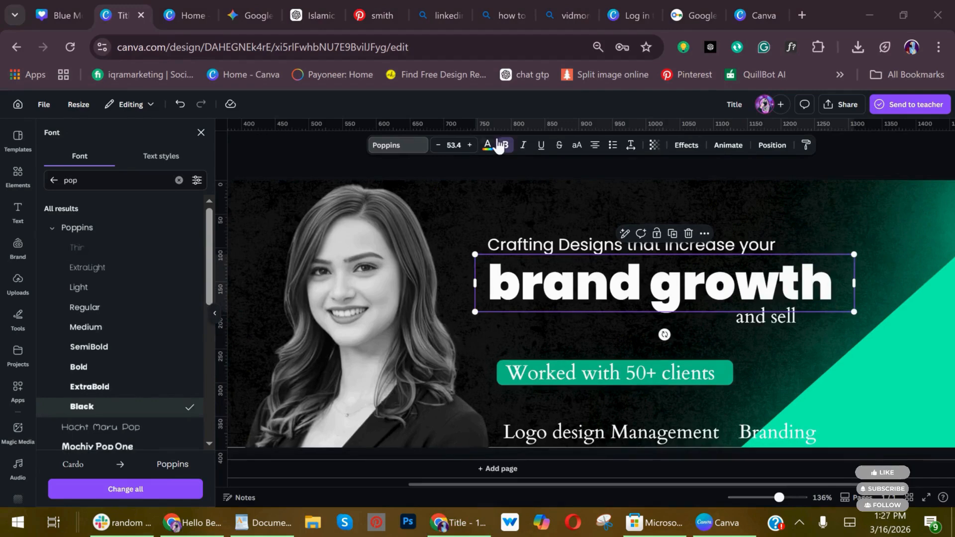
# Recolor the "brand growth" text with the document green #10BE85 and change the fill to a gradient.
pyautogui.click(487, 147)
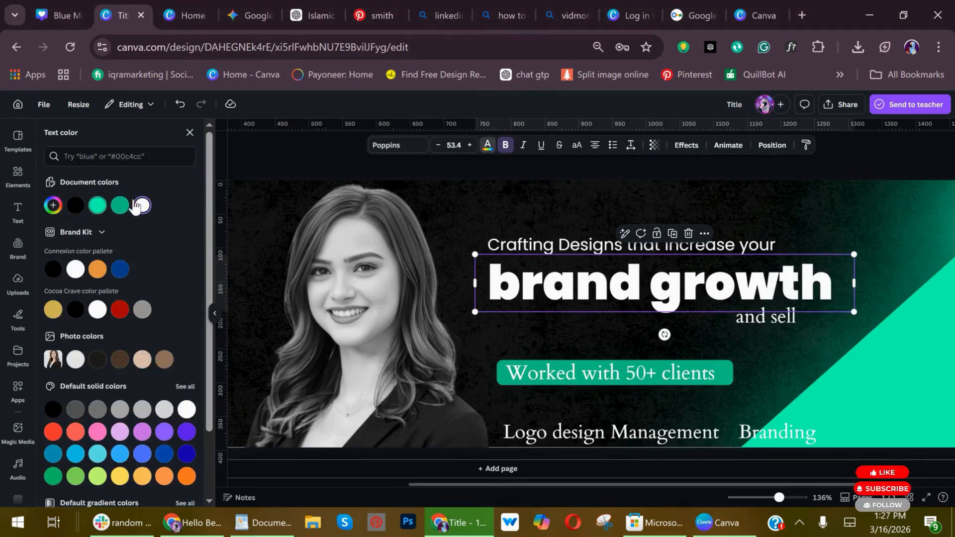
pyautogui.click(118, 206)
pyautogui.click(119, 205)
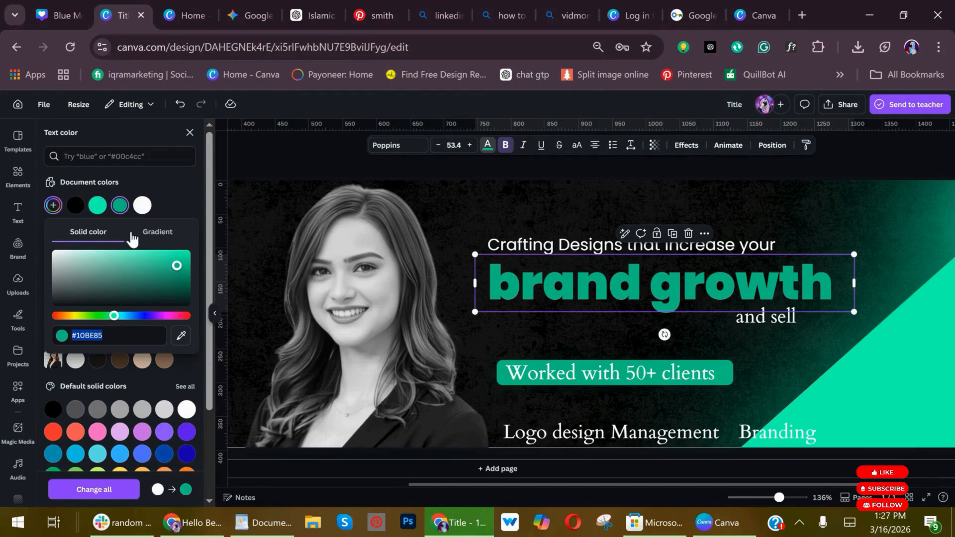
pyautogui.click(157, 236)
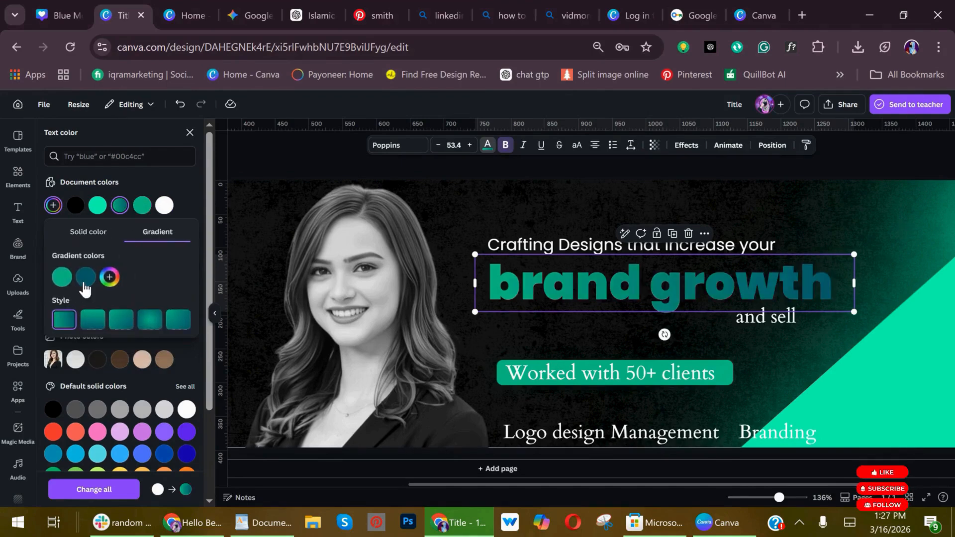
# Set the second gradient color of the "brand growth" text to bright blue #02E0FF.
pyautogui.click(86, 286)
pyautogui.moveTo(223, 328); pyautogui.dragTo(219, 301)
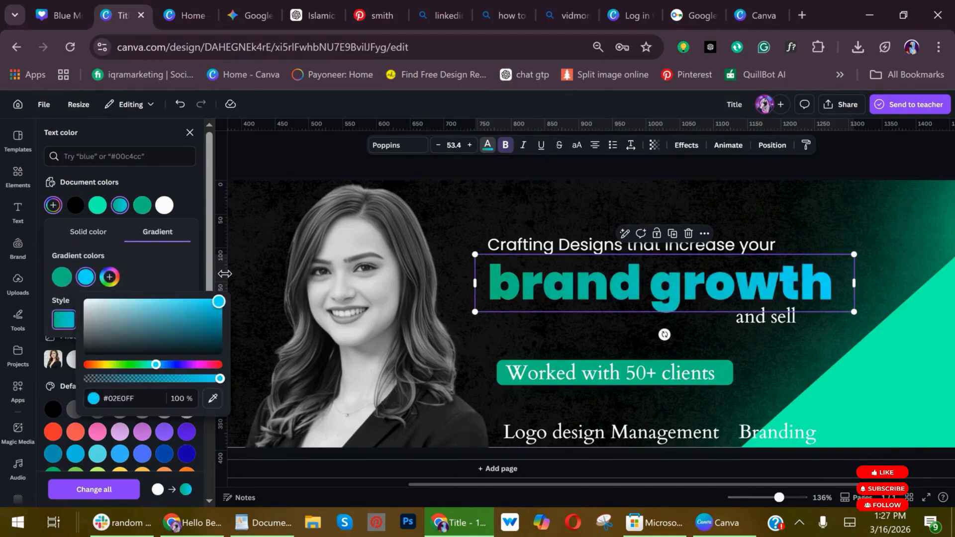
pyautogui.click(612, 330)
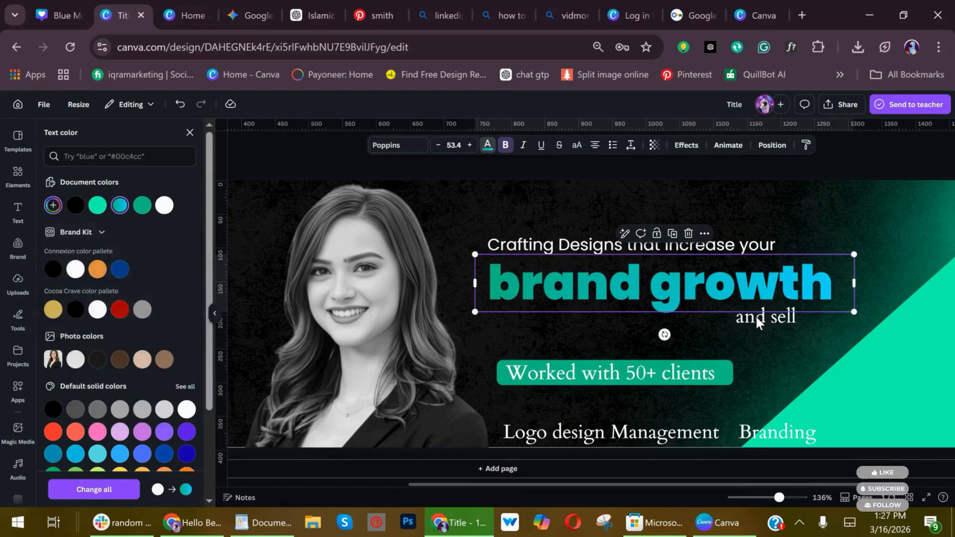
# Change the "and sell" text to the Poppins font and widen its box so it fits on one line.
pyautogui.click(765, 316)
pyautogui.click(401, 145)
pyautogui.write('pop')
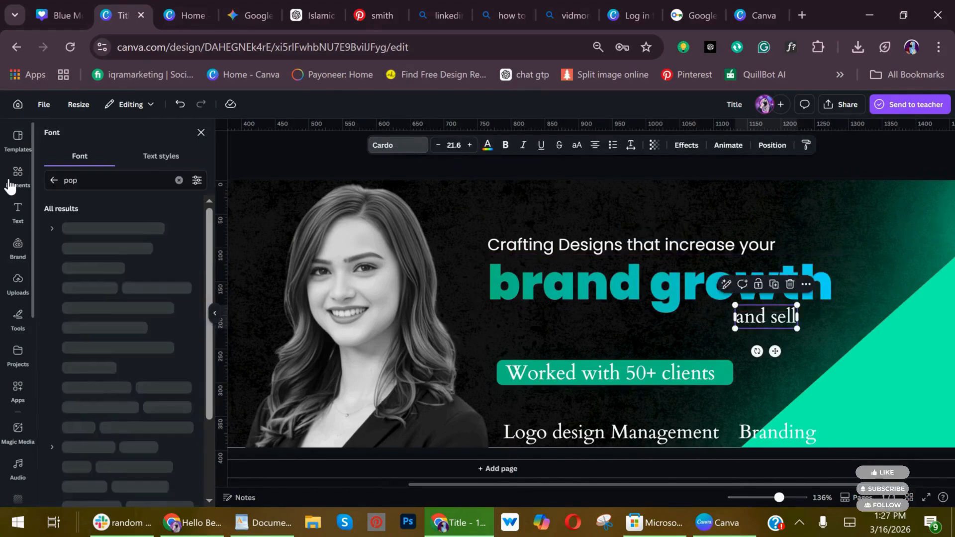
pyautogui.click(77, 227)
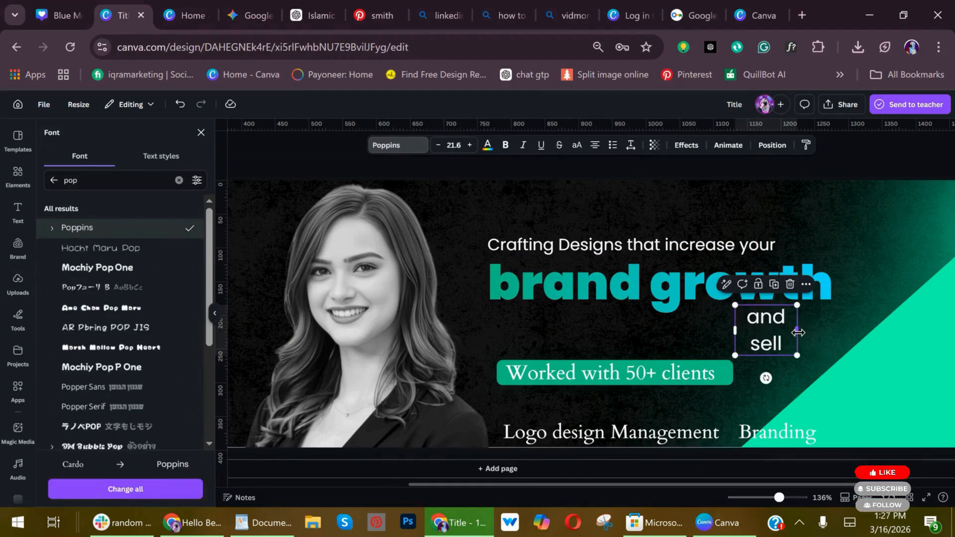
pyautogui.moveTo(797, 332)
pyautogui.mouseDown()
pyautogui.moveTo(824, 329)
pyautogui.moveTo(797, 314)
pyautogui.mouseUp()
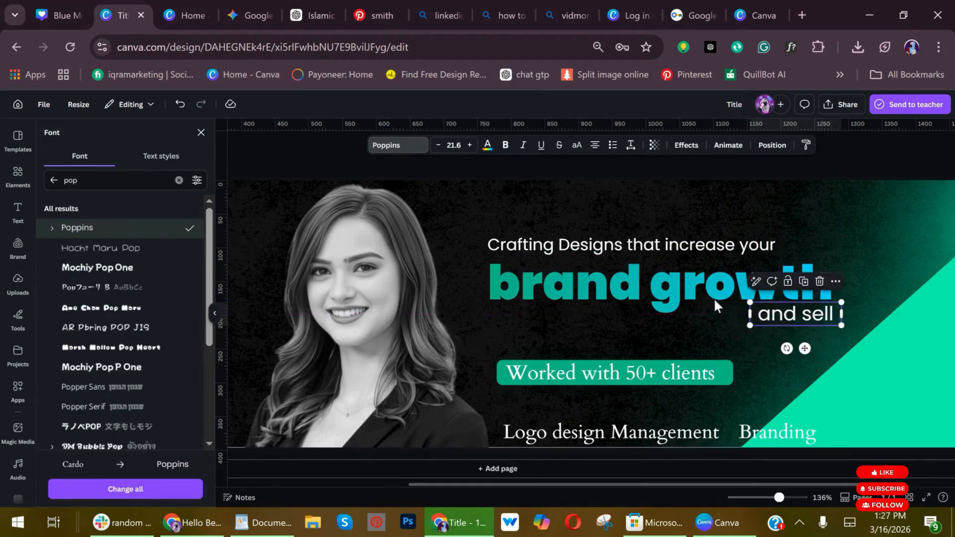
# Enlarge the "Crafting Designs that increase your" line to nearly the width of "brand growth" and place it just above that text.
pyautogui.click(672, 247)
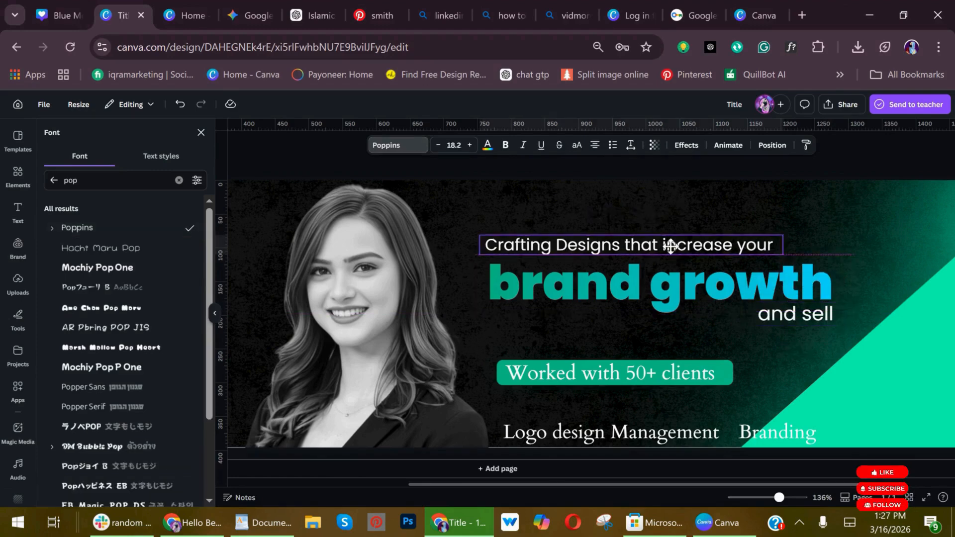
pyautogui.moveTo(783, 233); pyautogui.dragTo(832, 232)
pyautogui.moveTo(708, 243); pyautogui.dragTo(705, 249)
# Fill the rounded bar behind "Worked with 50+ clients" with the green-to-blue document gradient and make its text black.
pyautogui.click(723, 374)
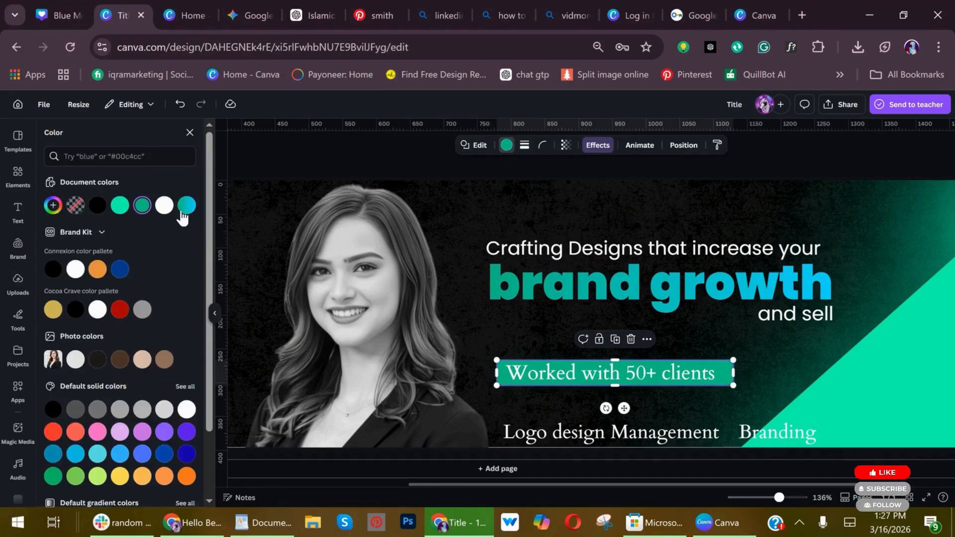
pyautogui.click(186, 205)
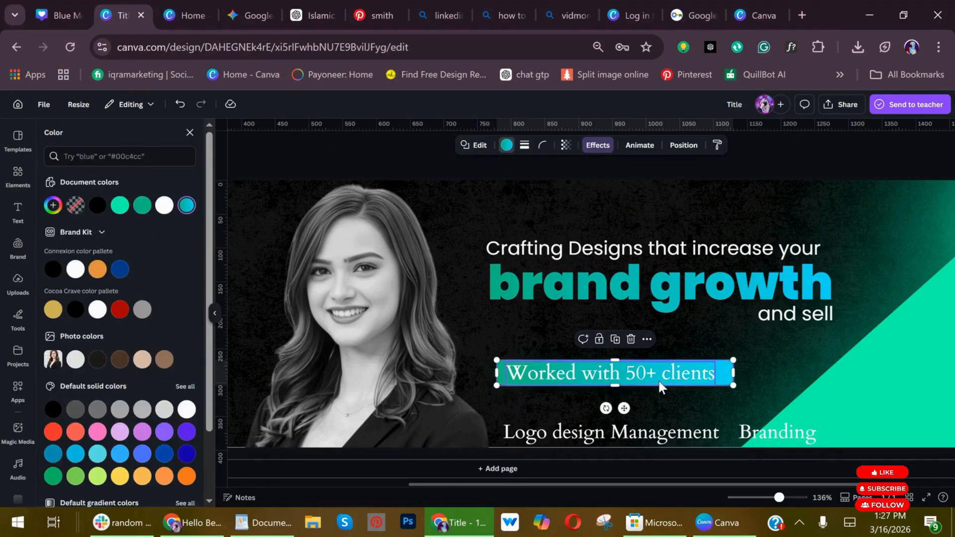
pyautogui.click(659, 382)
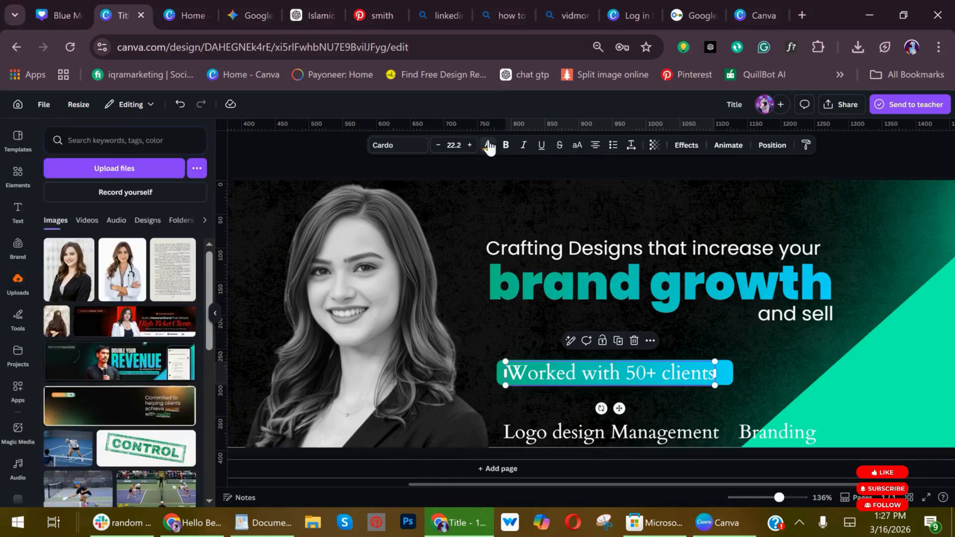
pyautogui.click(80, 206)
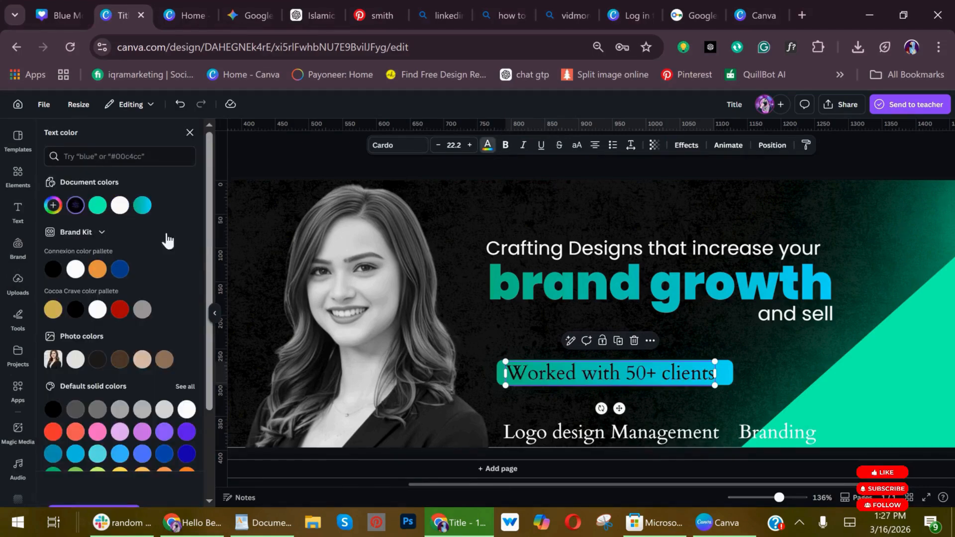
# Set "Worked with 50+ clients" in Poppins, scale it to size 18.9 and position it inside its rounded bar.
pyautogui.tripleClick(579, 365)
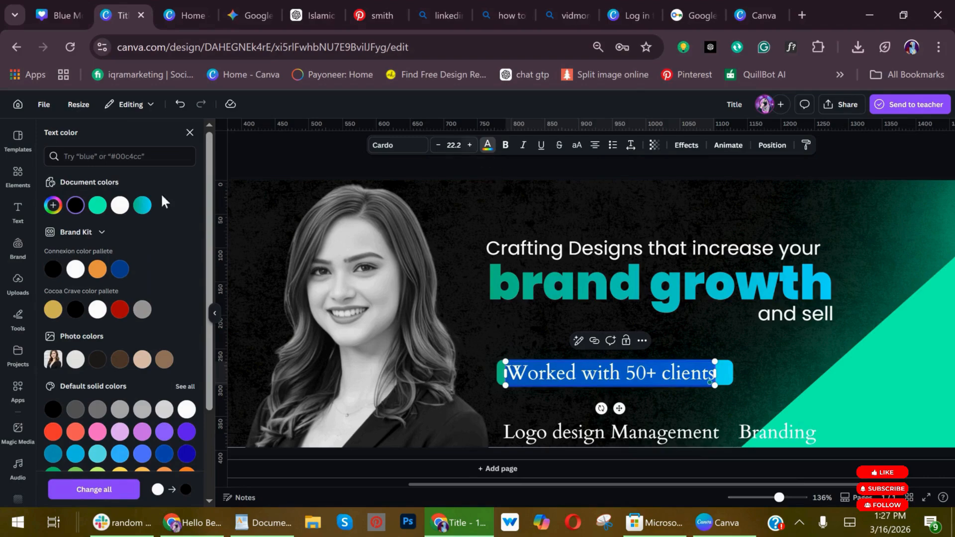
pyautogui.click(398, 146)
pyautogui.write('pop')
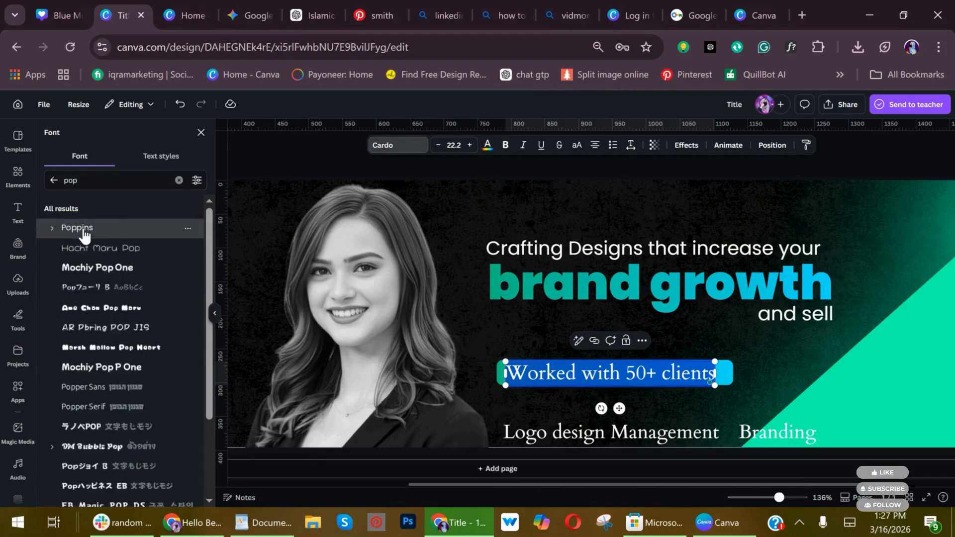
pyautogui.click(79, 228)
pyautogui.moveTo(720, 389); pyautogui.dragTo(691, 388)
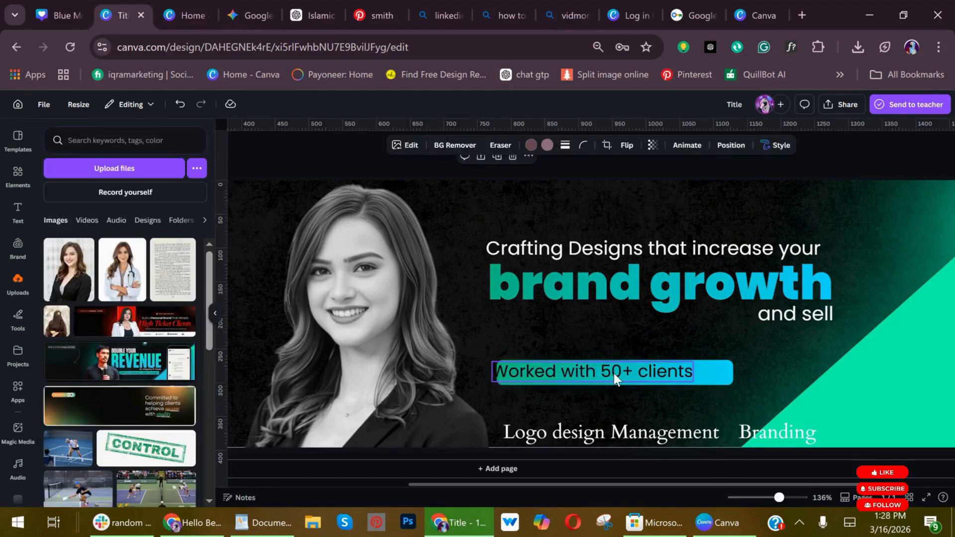
pyautogui.moveTo(613, 374); pyautogui.dragTo(623, 374)
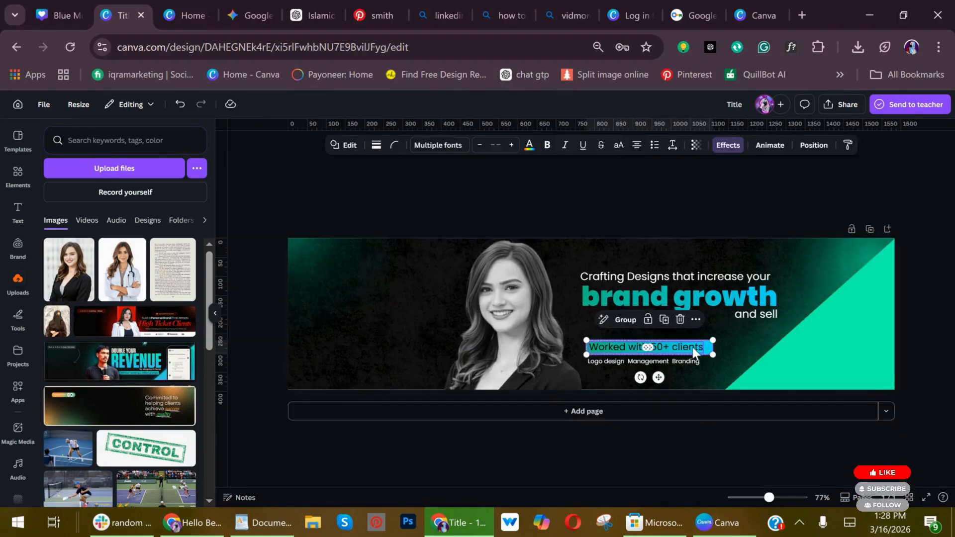
# Move the copied "Worked with 50+ clients" badge to the banner's upper-left corner and replace its text with "follow for more".
pyautogui.moveTo(648, 347); pyautogui.dragTo(405, 256)
pyautogui.scroll(5, 355, 204)
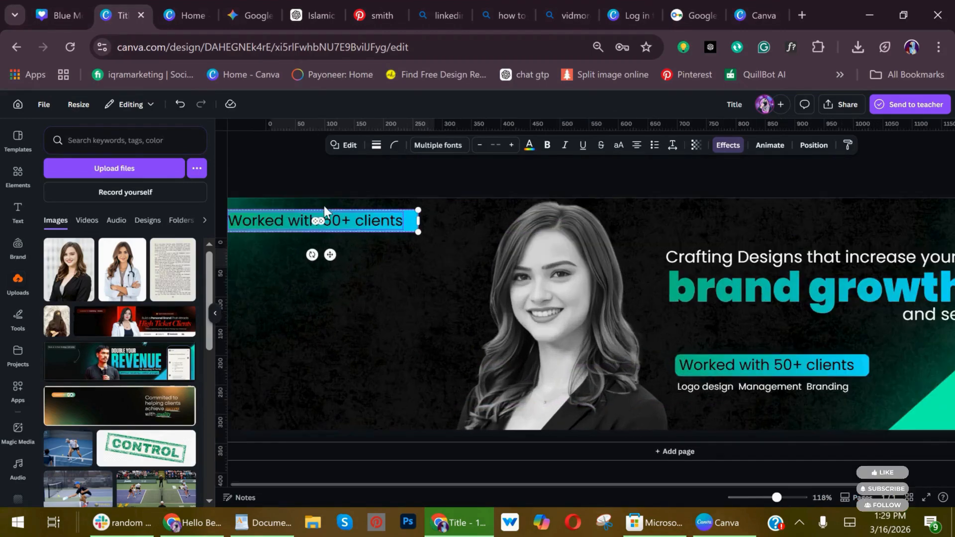
pyautogui.scroll(2, 353, 220)
pyautogui.doubleClick(392, 208)
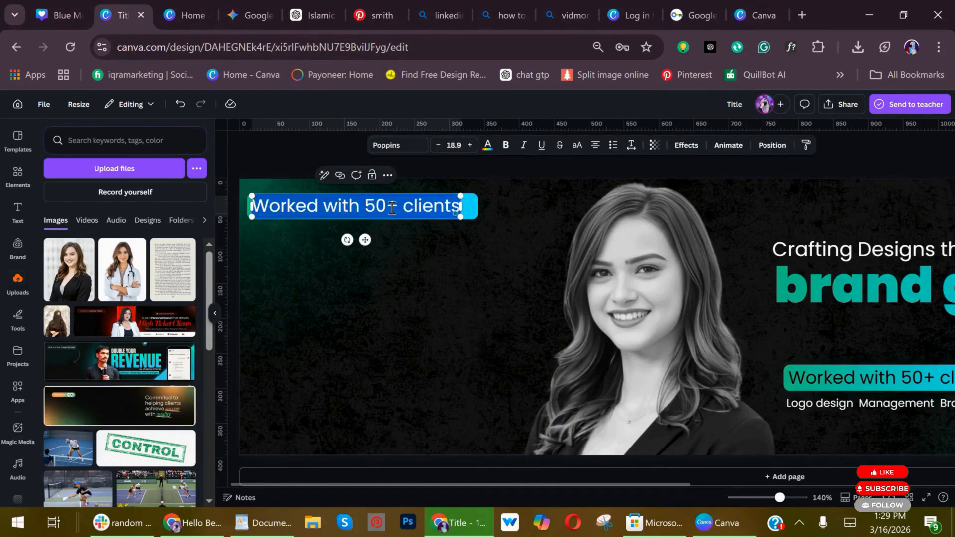
pyautogui.write('follow f')
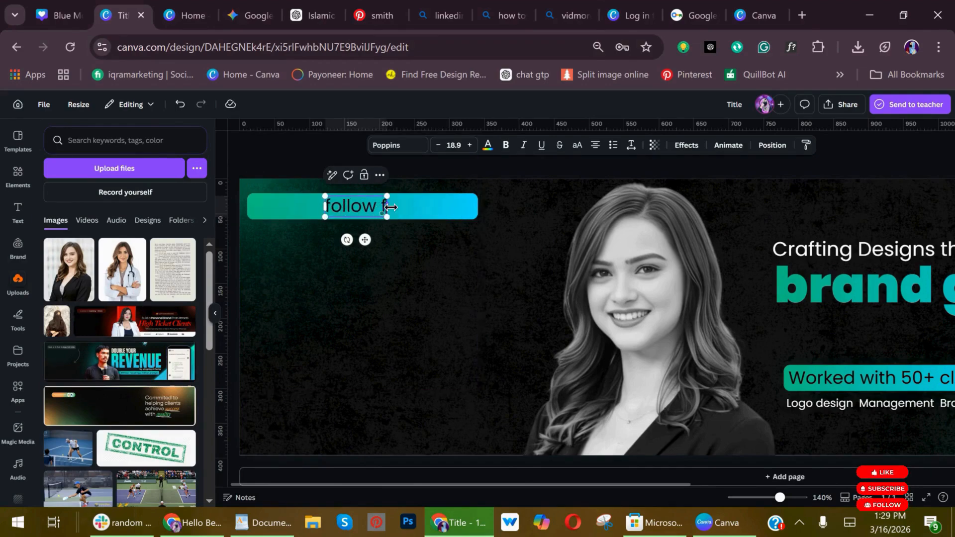
pyautogui.write('or more')
# Place "follow for more" at the left end of its badge and shorten the bar to about 214 px wide.
pyautogui.click(428, 204)
pyautogui.click(382, 208)
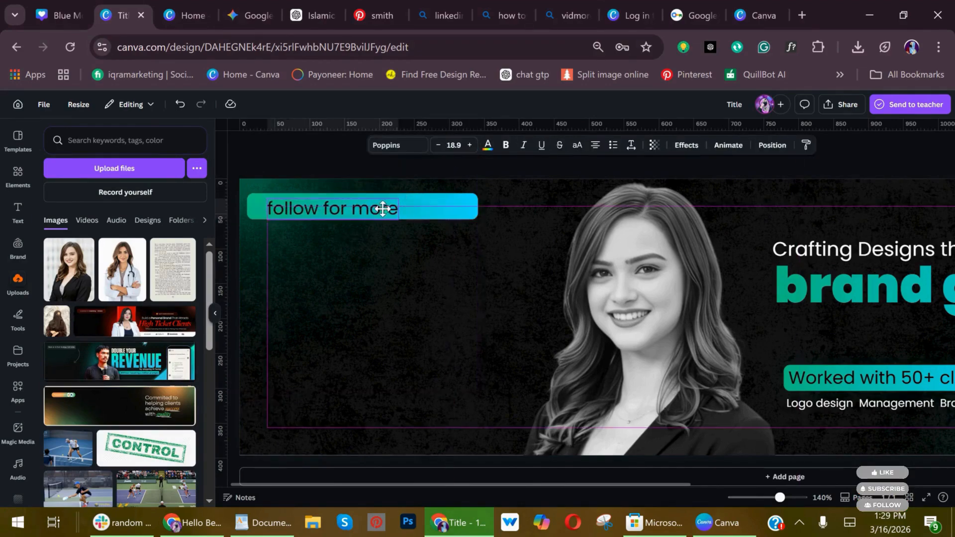
pyautogui.moveTo(382, 208); pyautogui.dragTo(368, 205)
pyautogui.click(440, 219)
pyautogui.click(689, 145)
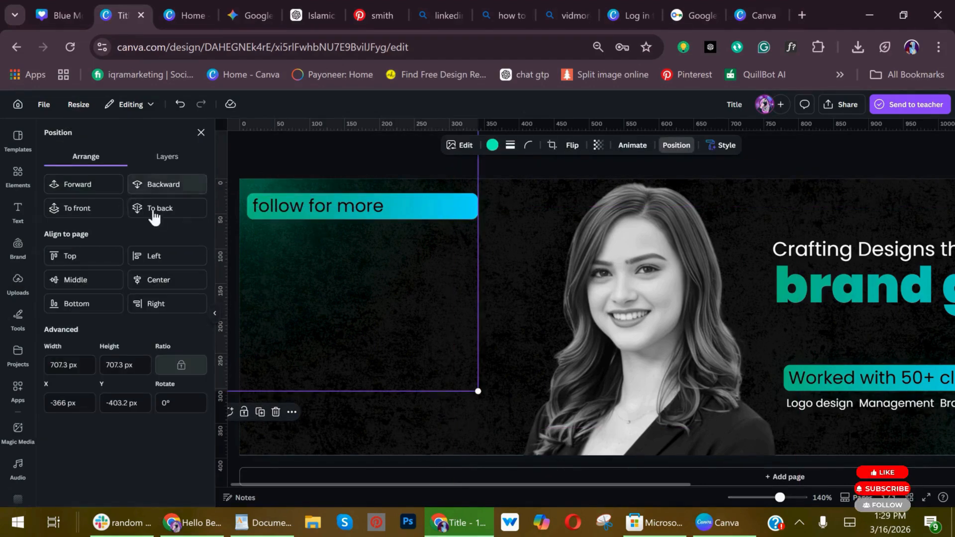
pyautogui.click(434, 213)
pyautogui.moveTo(478, 206); pyautogui.dragTo(397, 215)
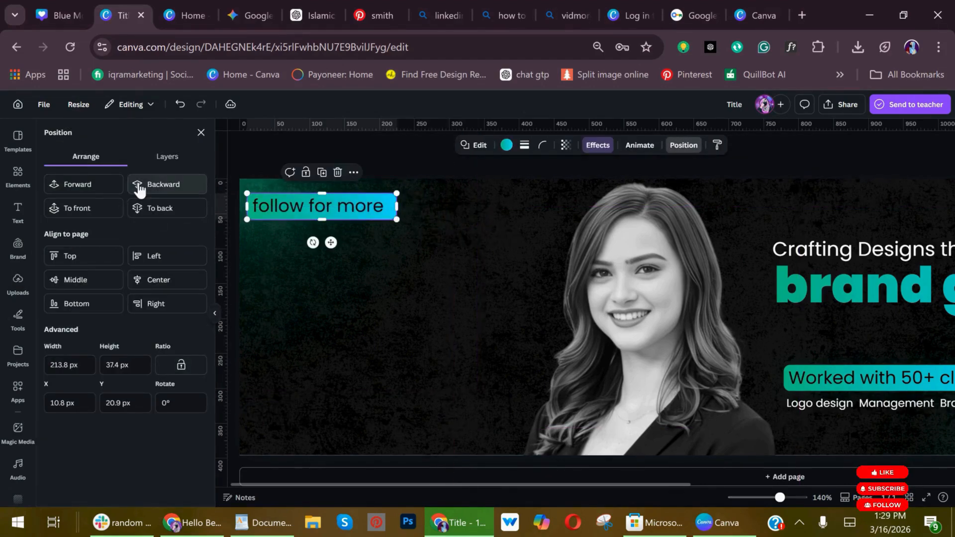
# Search the elements for "arrow" and add the looping curved arrow graphic to the banner.
pyautogui.click(18, 177)
pyautogui.click(105, 145)
pyautogui.press('BackSpace')
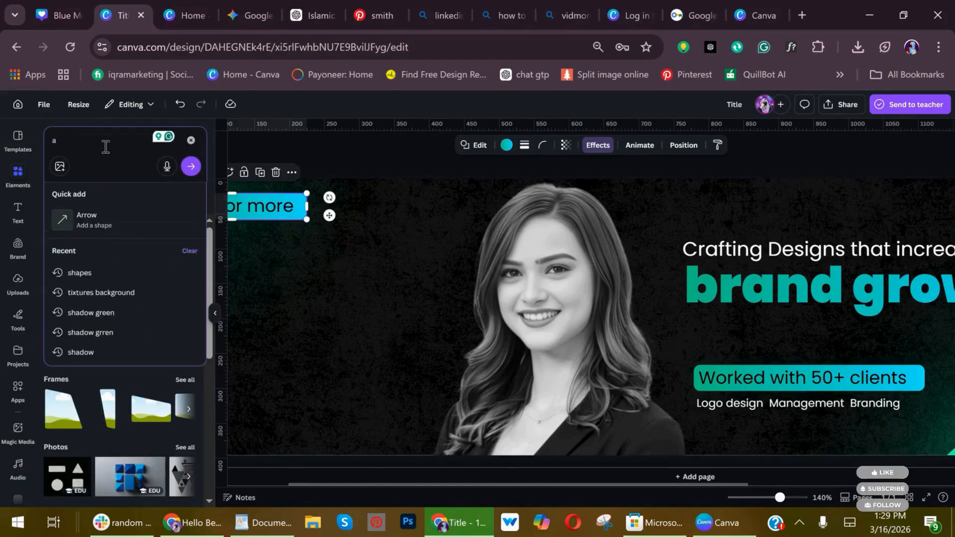
pyautogui.write('arrow')
pyautogui.press('Return')
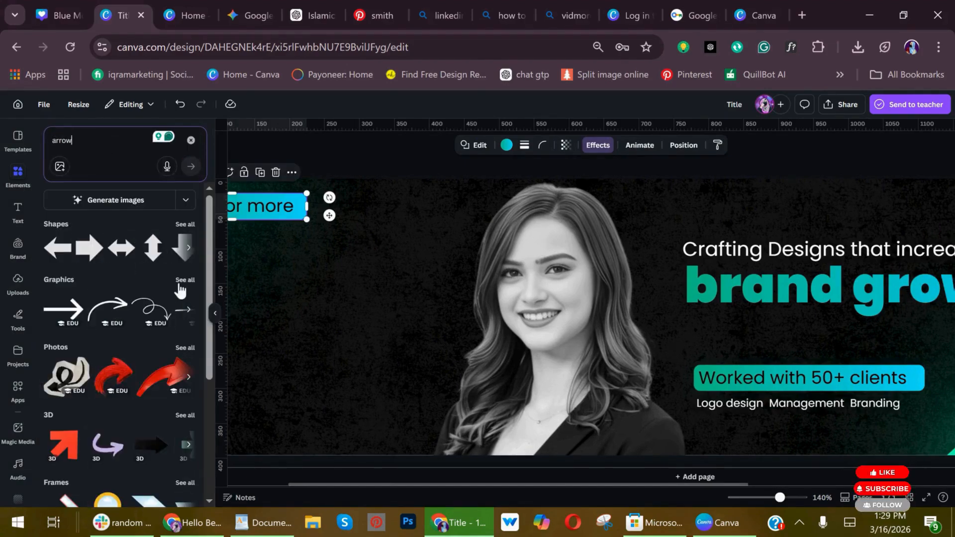
pyautogui.moveTo(149, 342); pyautogui.dragTo(377, 312)
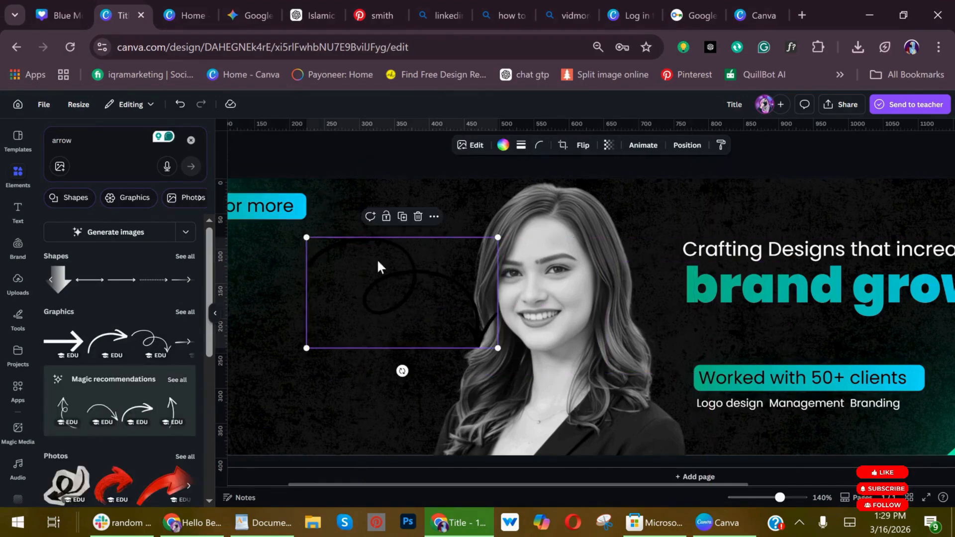
# Color the looping arrow white, shrink and rotate it, and place it below the "follow for more" badge, pointing up.
pyautogui.click(492, 144)
pyautogui.click(125, 206)
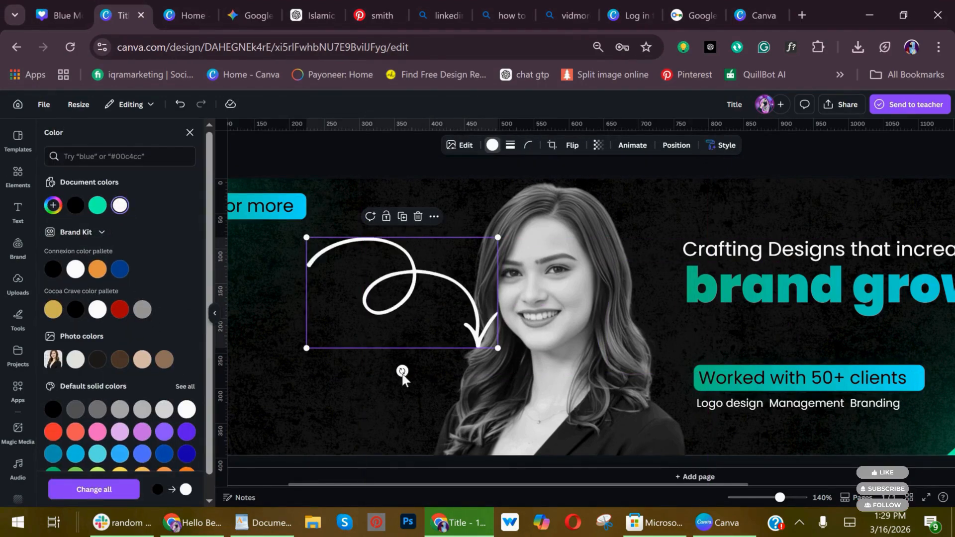
pyautogui.moveTo(403, 371); pyautogui.dragTo(285, 275)
pyautogui.moveTo(489, 364); pyautogui.dragTo(320, 271)
pyautogui.click(285, 352)
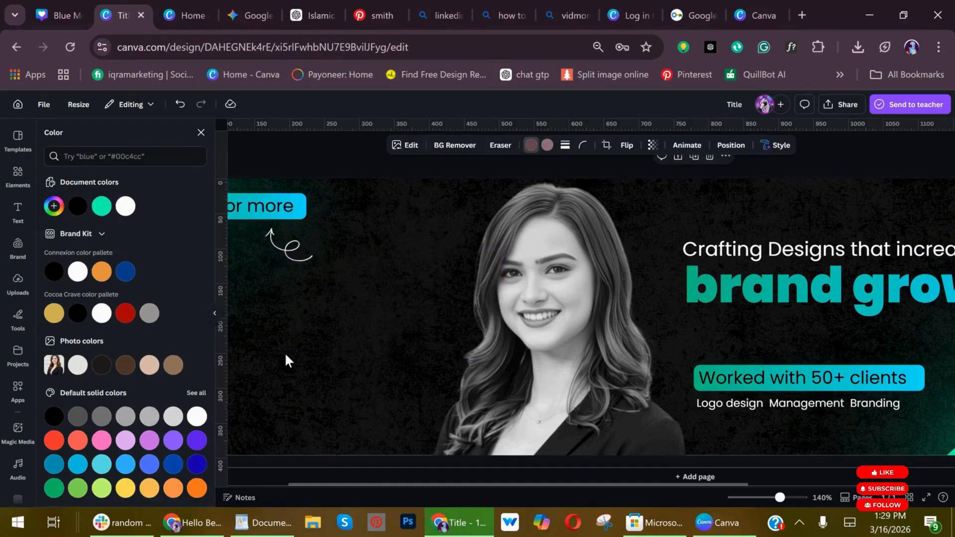
# Move the teal triangle farther into the banner's lower-right corner and give it the green-to-blue gradient.
pyautogui.scroll(-5, 664, 368)
pyautogui.scroll(-3, 666, 376)
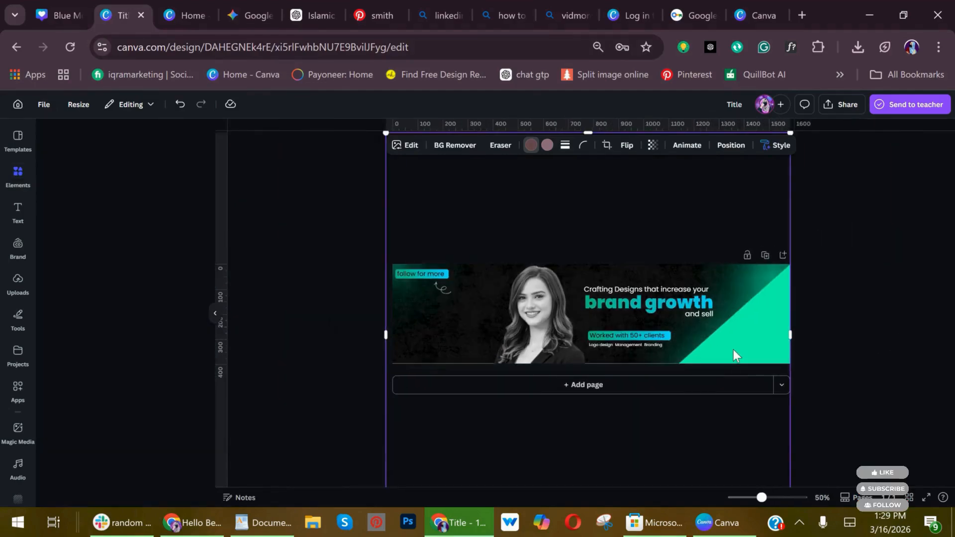
pyautogui.moveTo(733, 356); pyautogui.dragTo(786, 338)
pyautogui.click(166, 210)
pyautogui.hotkey('alt', 'shift', 'l')
# Unlock the green glow, move it above the headline and recolor it with a blue-teal sampled from the corner triangle.
pyautogui.click(746, 277)
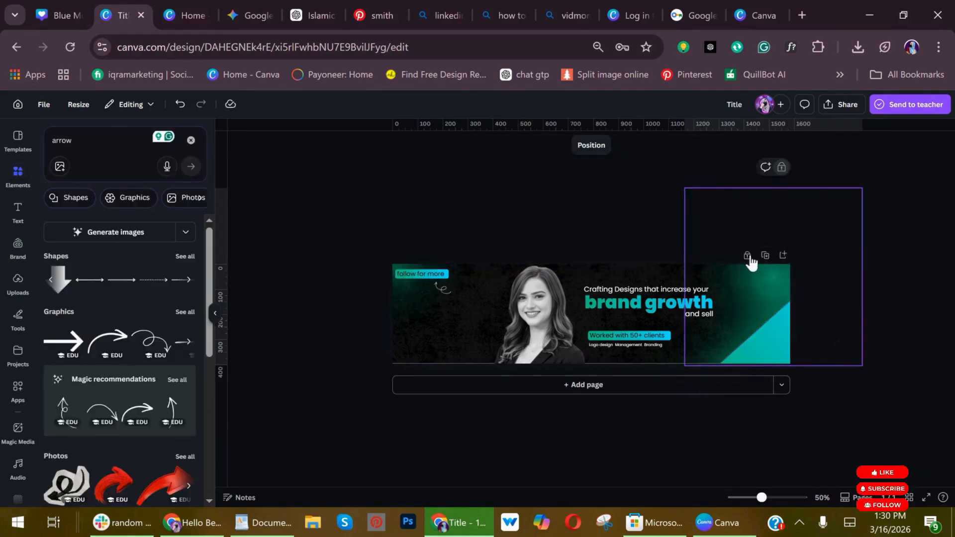
pyautogui.hotkey('alt', 'shift', 'l')
pyautogui.moveTo(736, 311); pyautogui.dragTo(639, 254)
pyautogui.click(492, 145)
pyautogui.click(54, 206)
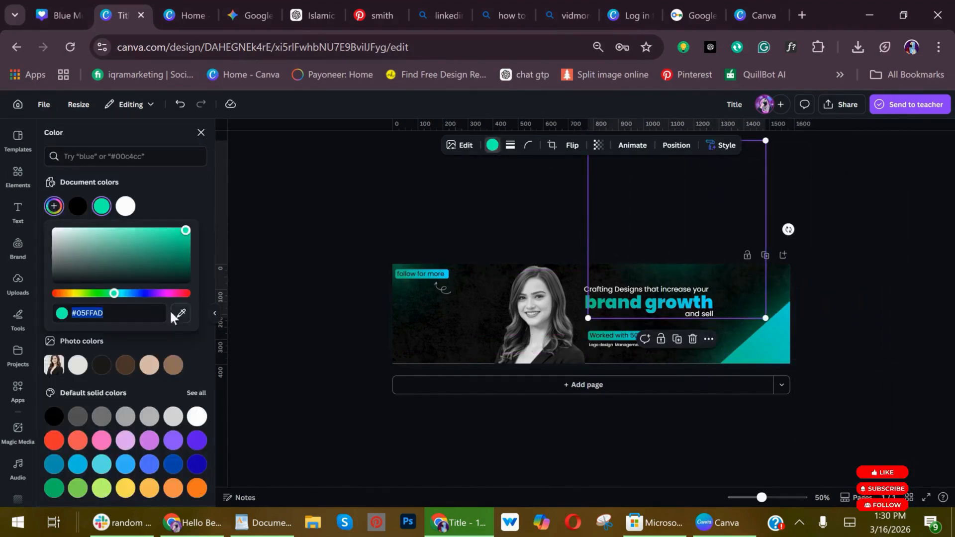
pyautogui.click(180, 313)
pyautogui.click(784, 324)
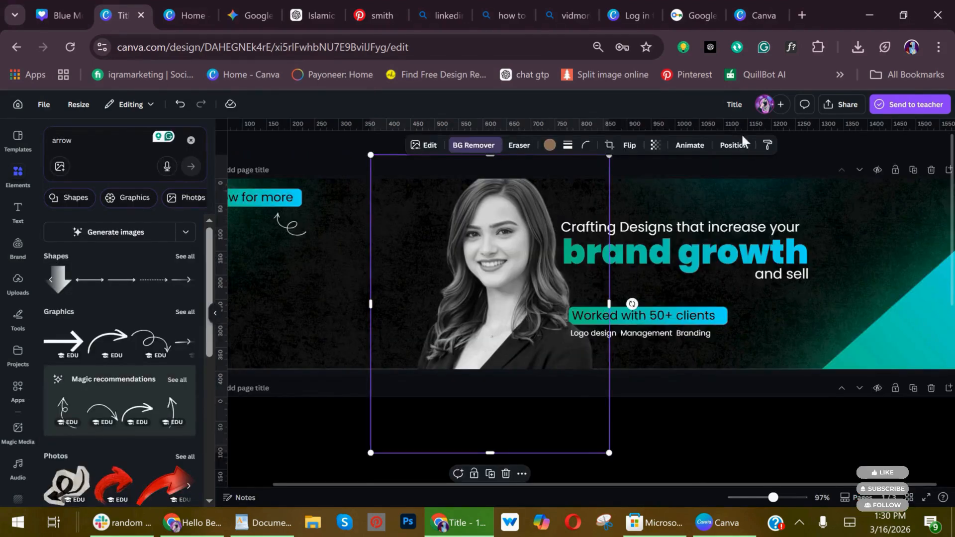
# Apply a Drop shadow to the portrait with blur amount 32 and distance 73.
pyautogui.click(734, 145)
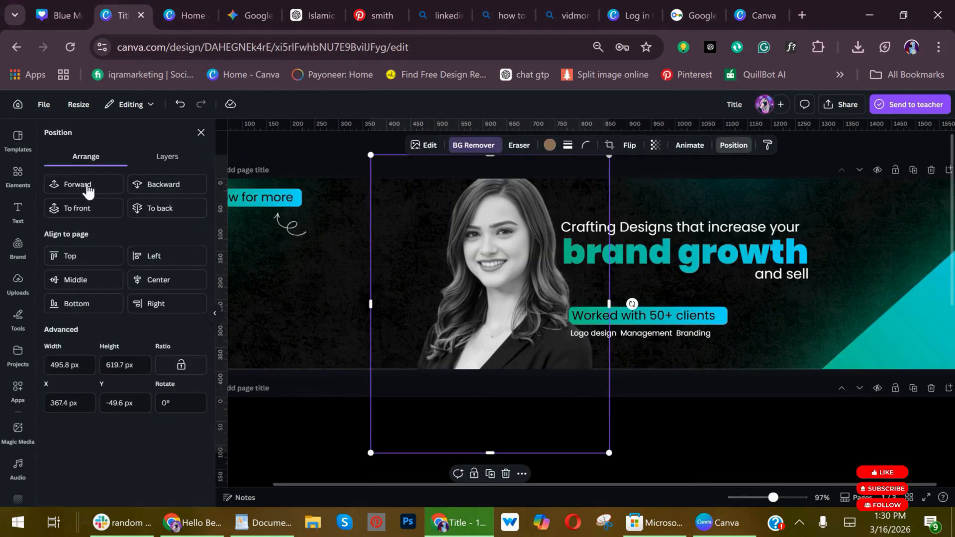
pyautogui.click(425, 145)
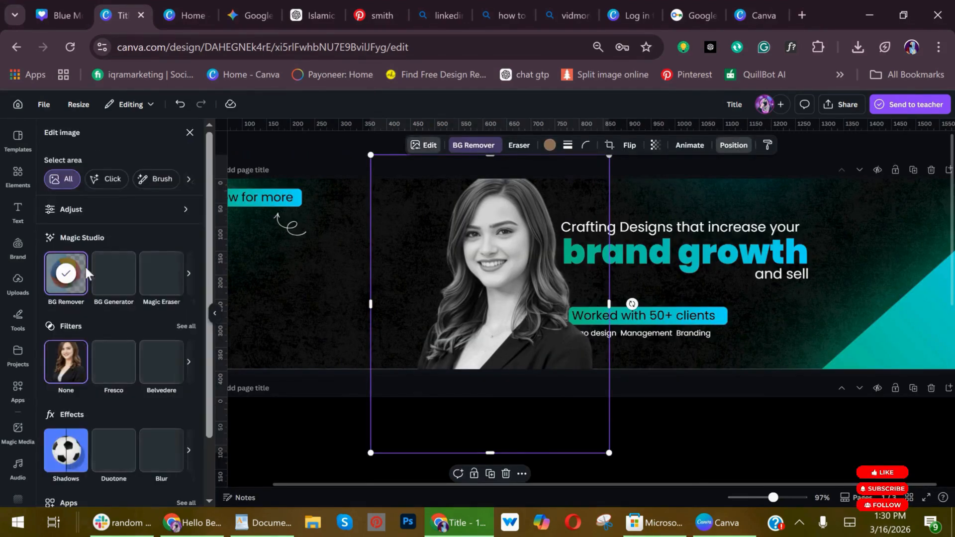
pyautogui.click(70, 453)
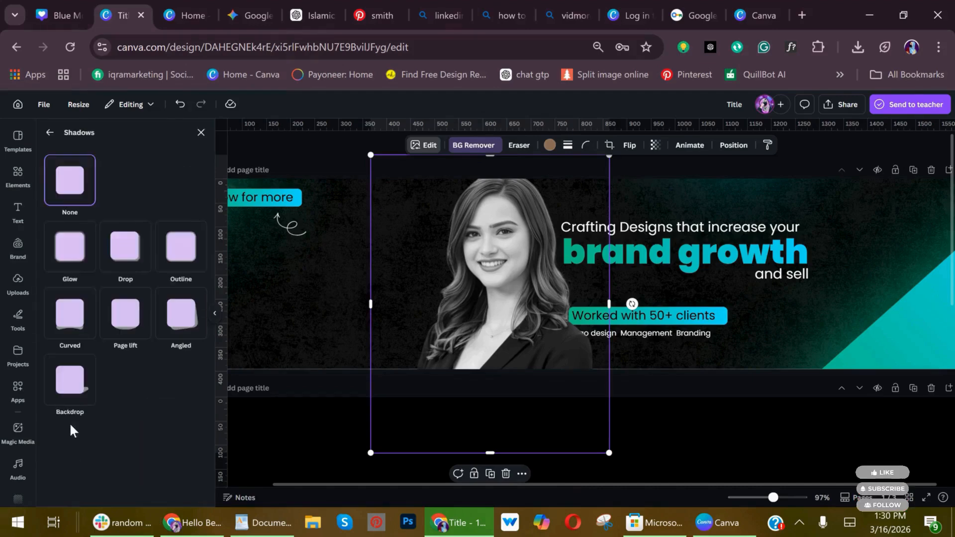
pyautogui.click(133, 251)
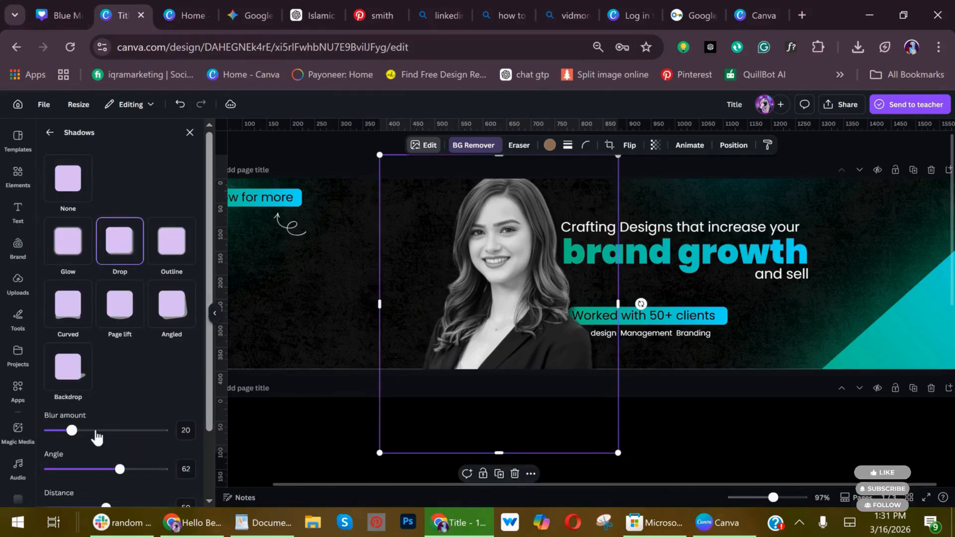
pyautogui.scroll(-2, 94, 437)
pyautogui.moveTo(72, 349); pyautogui.dragTo(86, 349)
pyautogui.moveTo(123, 426); pyautogui.dragTo(132, 427)
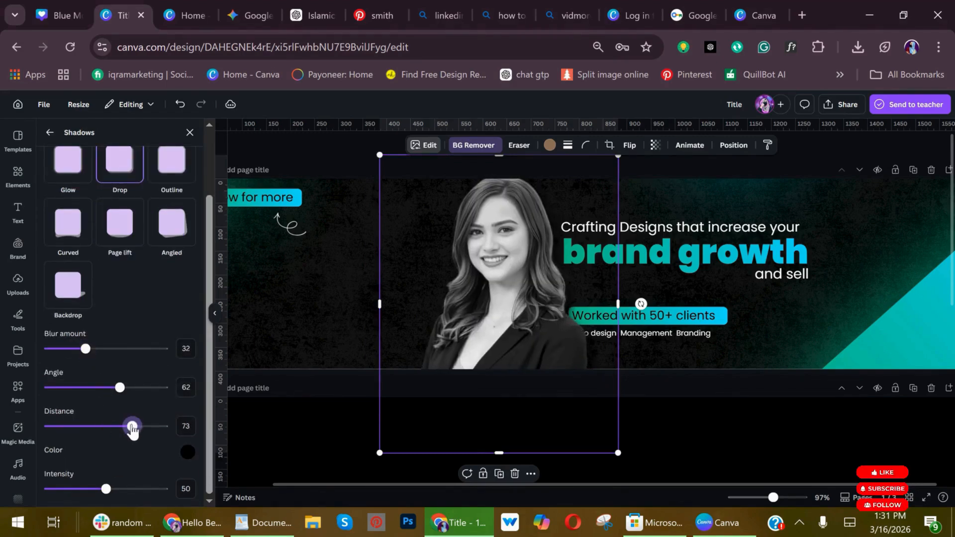
# Nudge the portrait slightly left and move the "Logo design Management Branding" line down near the banner's bottom edge.
pyautogui.moveTo(560, 361); pyautogui.dragTo(554, 365)
pyautogui.moveTo(688, 332); pyautogui.dragTo(741, 361)
pyautogui.click(791, 294)
# Copy the text style of the "Crafting Designs that increase your" line onto the "and sell" text.
pyautogui.click(793, 279)
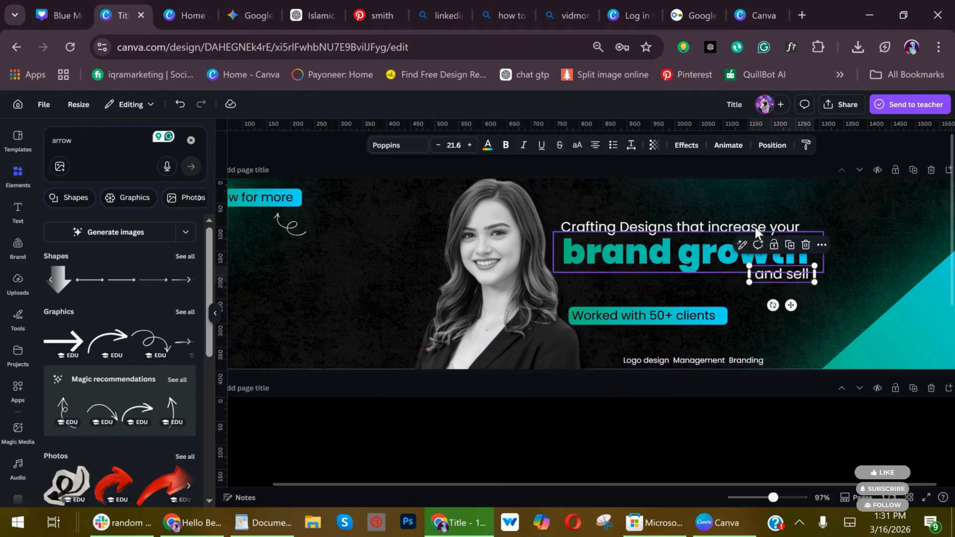
pyautogui.click(756, 228)
pyautogui.click(806, 145)
pyautogui.click(778, 277)
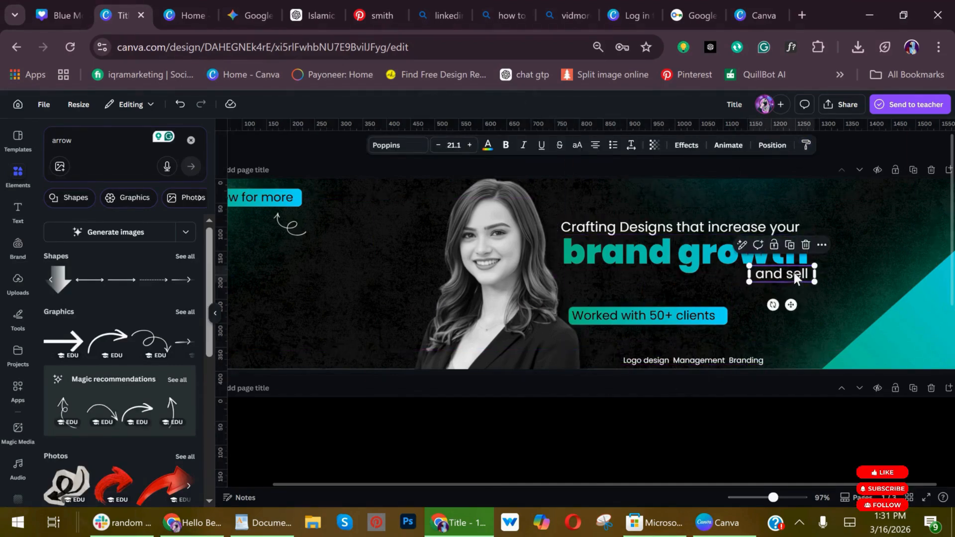
# Enlarge the three headline text lines together and shift them slightly left and down beside the portrait.
pyautogui.keyDown('shift'); pyautogui.click(714, 256); pyautogui.keyUp('shift')
pyautogui.keyDown('shift'); pyautogui.click(794, 223); pyautogui.keyUp('shift')
pyautogui.moveTo(824, 219); pyautogui.dragTo(893, 203)
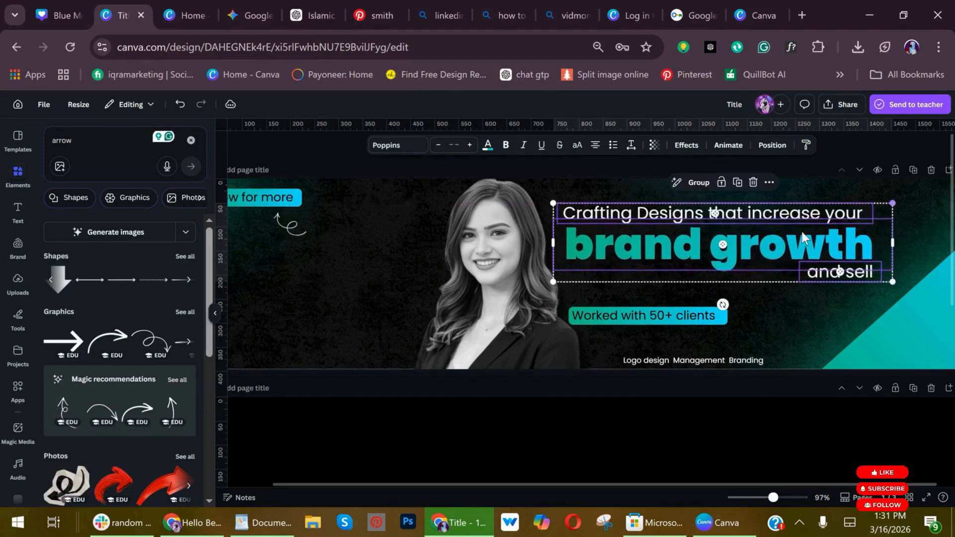
pyautogui.moveTo(777, 245); pyautogui.dragTo(761, 249)
pyautogui.click(795, 305)
# Capitalize the main headline words to read "Brand Growth" and preview the banner in full screen.
pyautogui.doubleClick(760, 254)
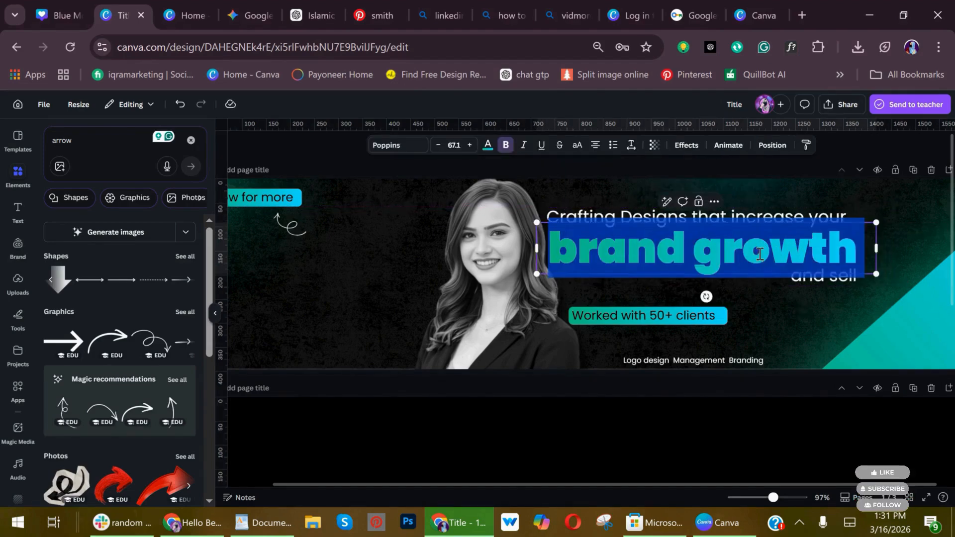
pyautogui.click(577, 247)
pyautogui.press('BackSpace')
pyautogui.write('B')
pyautogui.click(731, 256)
pyautogui.press('BackSpace')
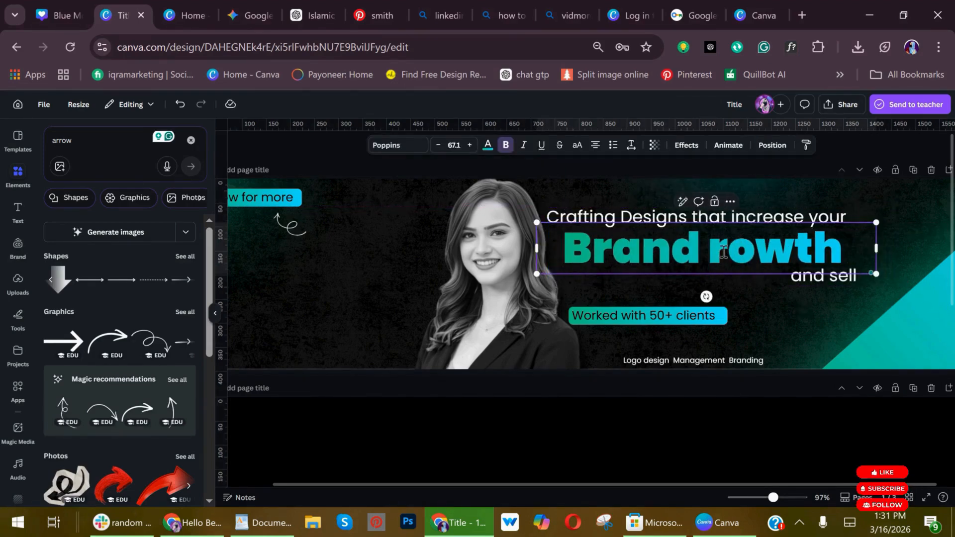
pyautogui.write('G')
pyautogui.hotkey('ctrl', 'alt', 'p')
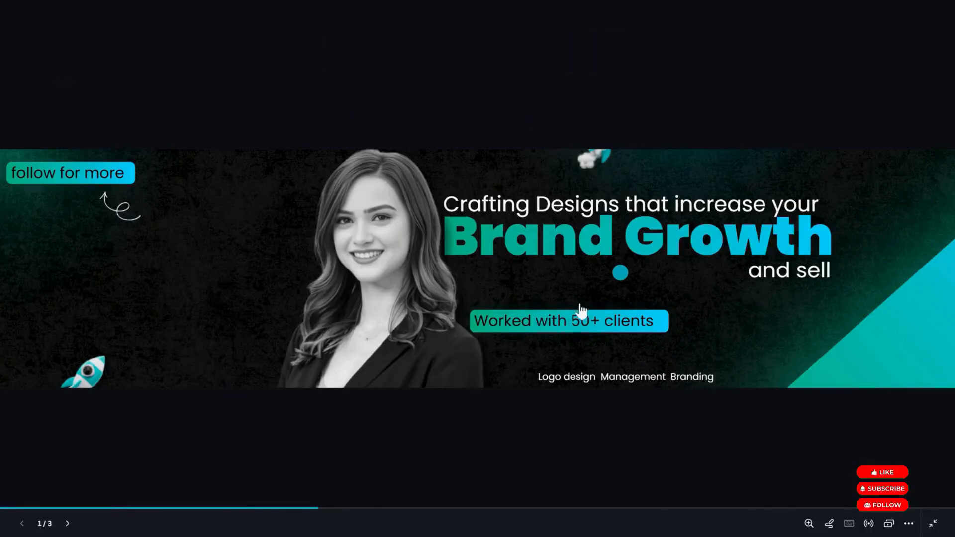